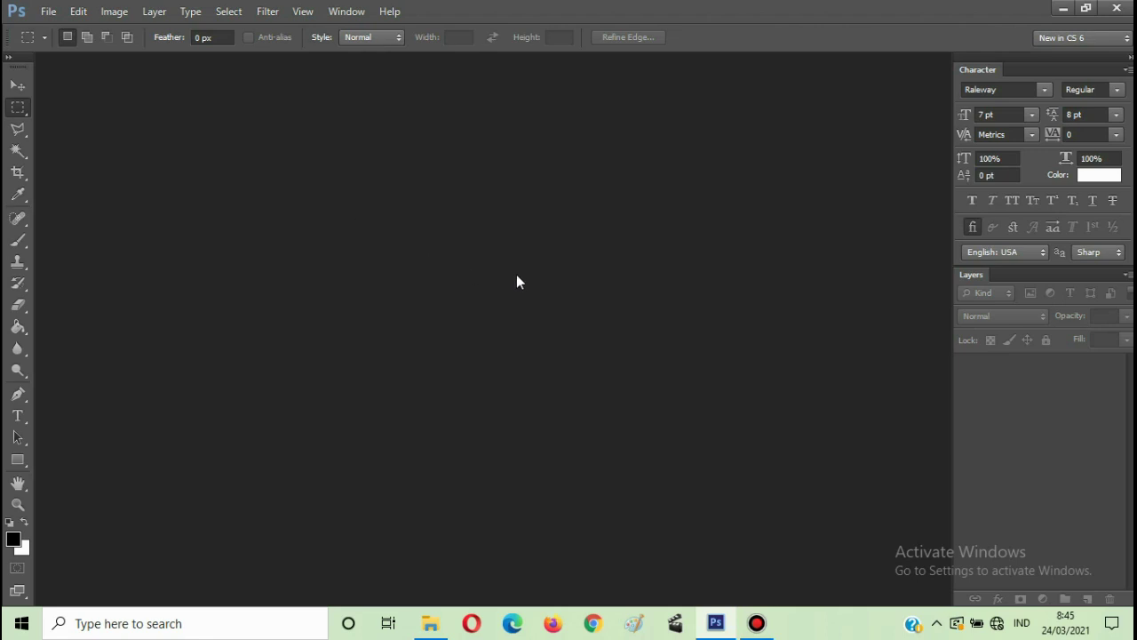
- Open the existing IdWA business card PSD and review its list of data a business card needs
click(49, 12)
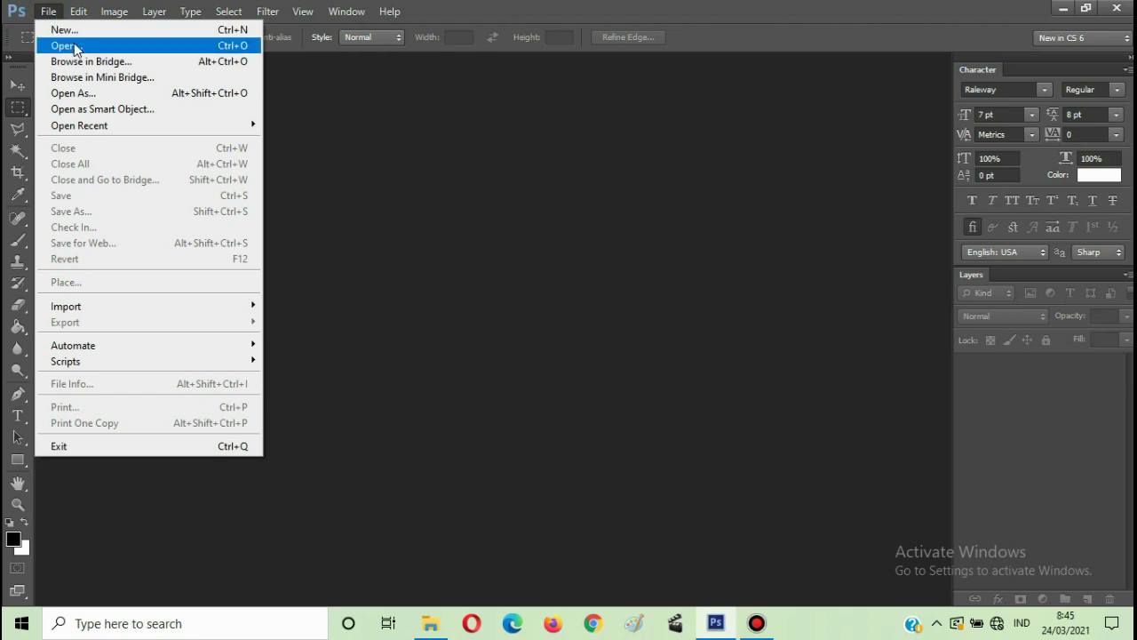
click(67, 46)
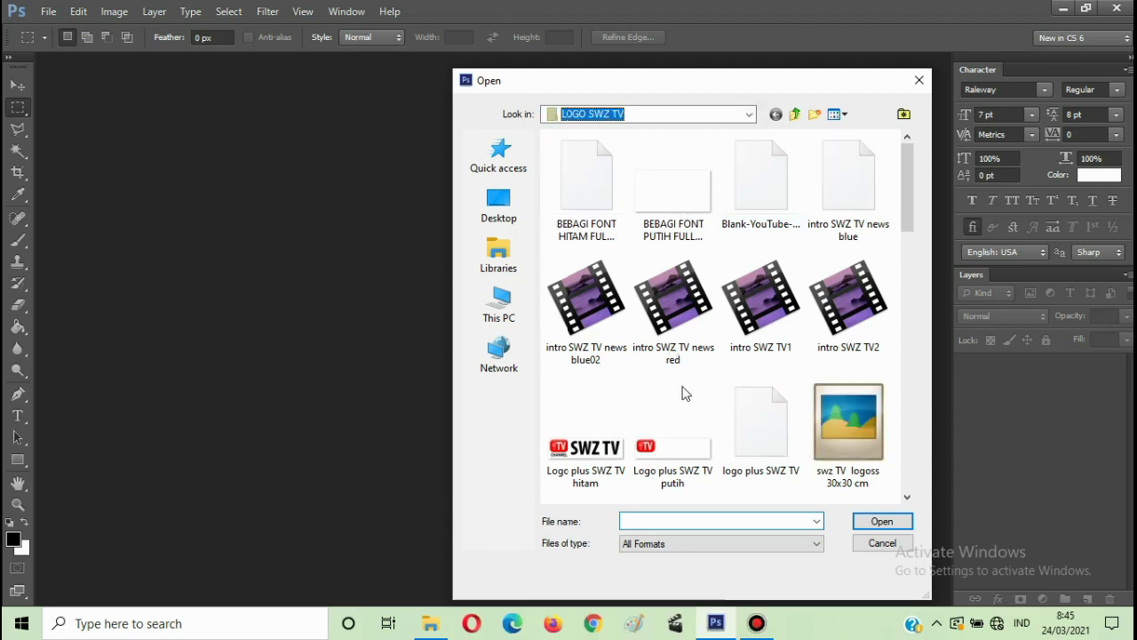
click(749, 113)
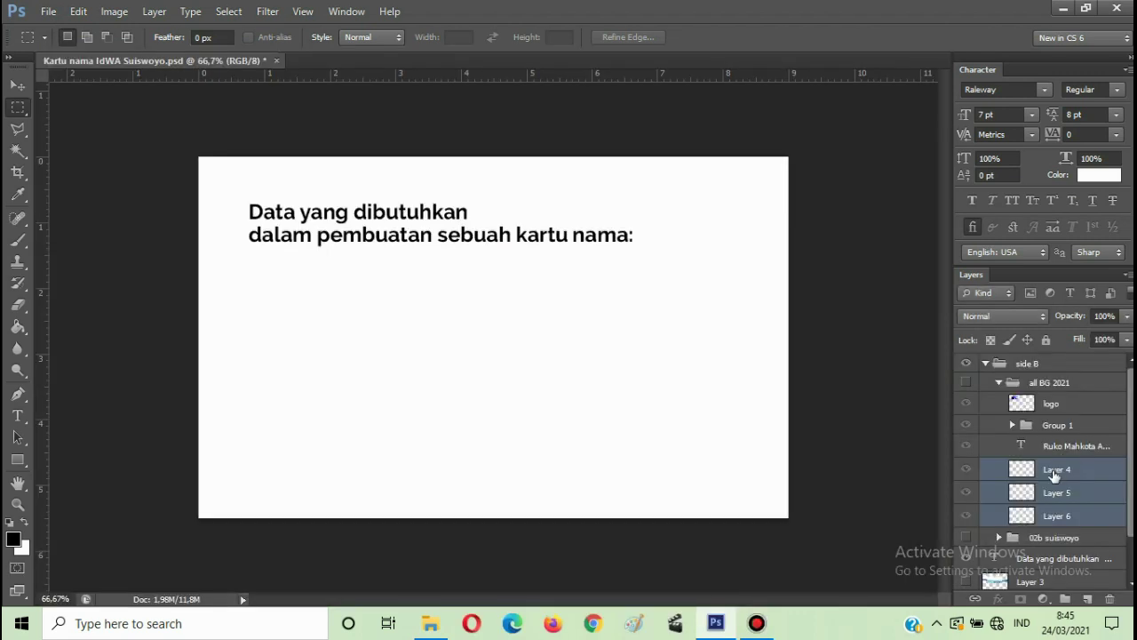
drag(1131, 441, 1126, 487)
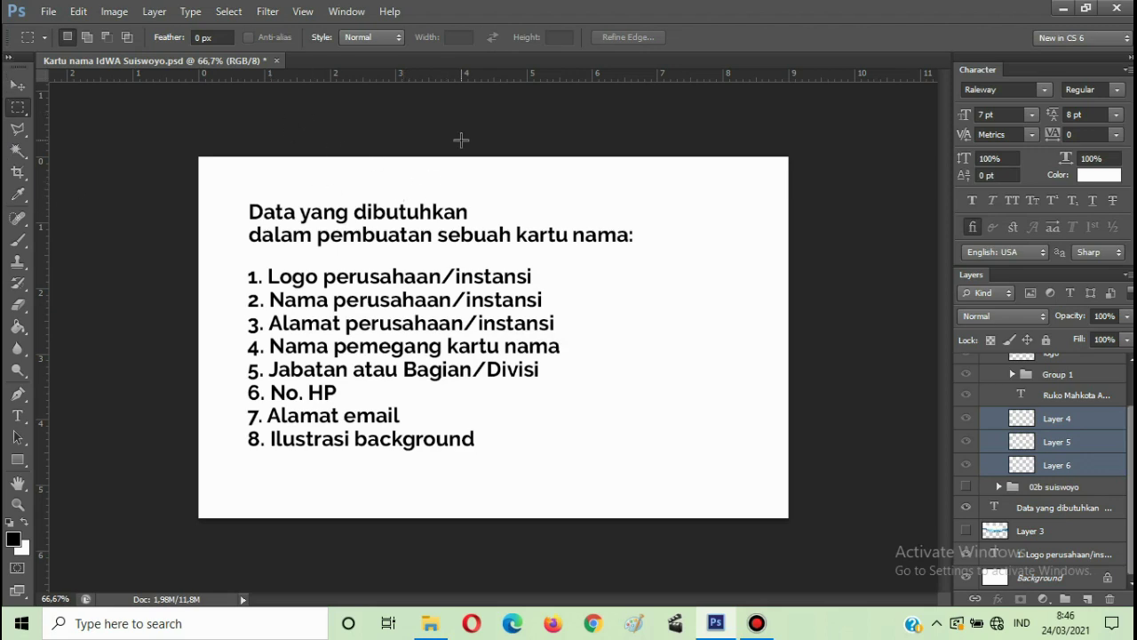
- Create a new document 9 cm wide and 5,5 cm high at 300 pixels/inch, RGB Color, with a white background
click(49, 11)
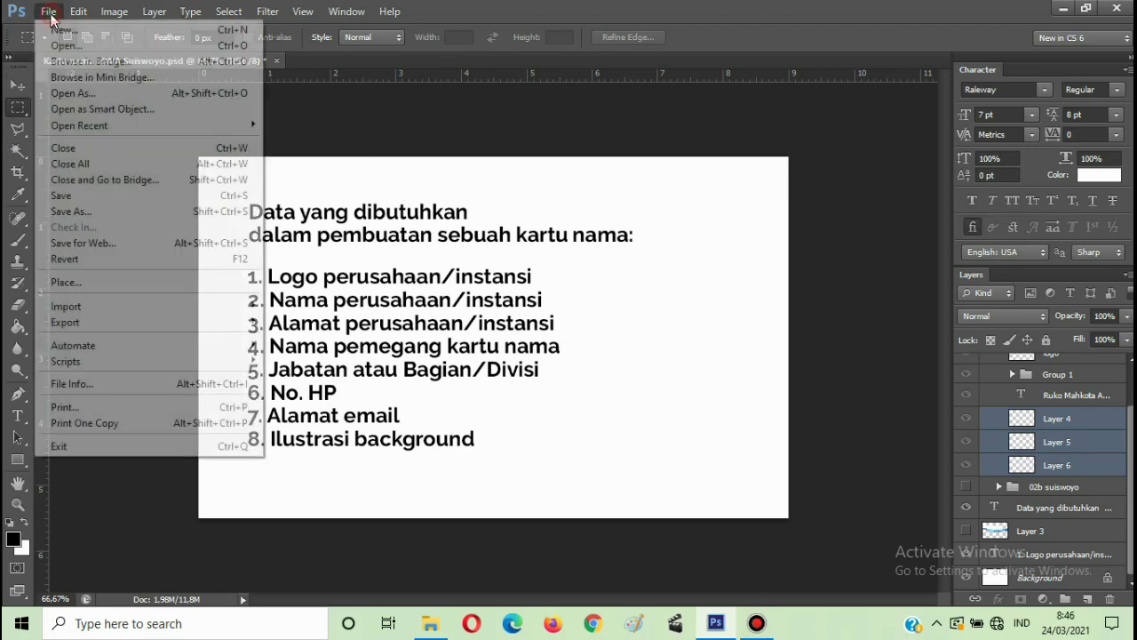
click(51, 30)
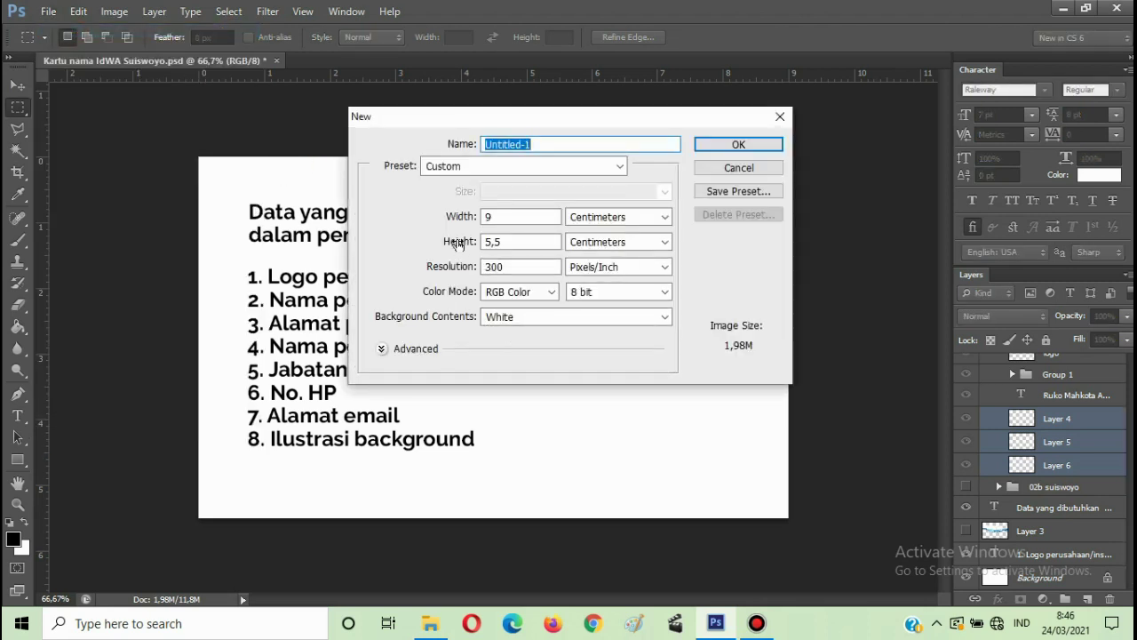
drag(505, 119, 390, 117)
click(378, 214)
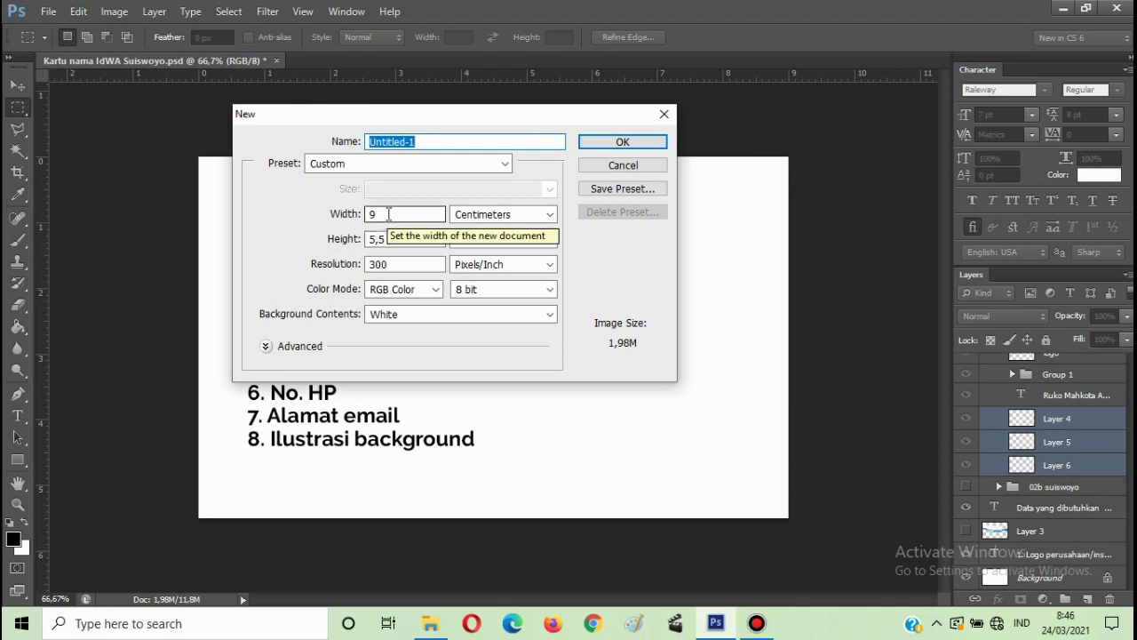
click(396, 239)
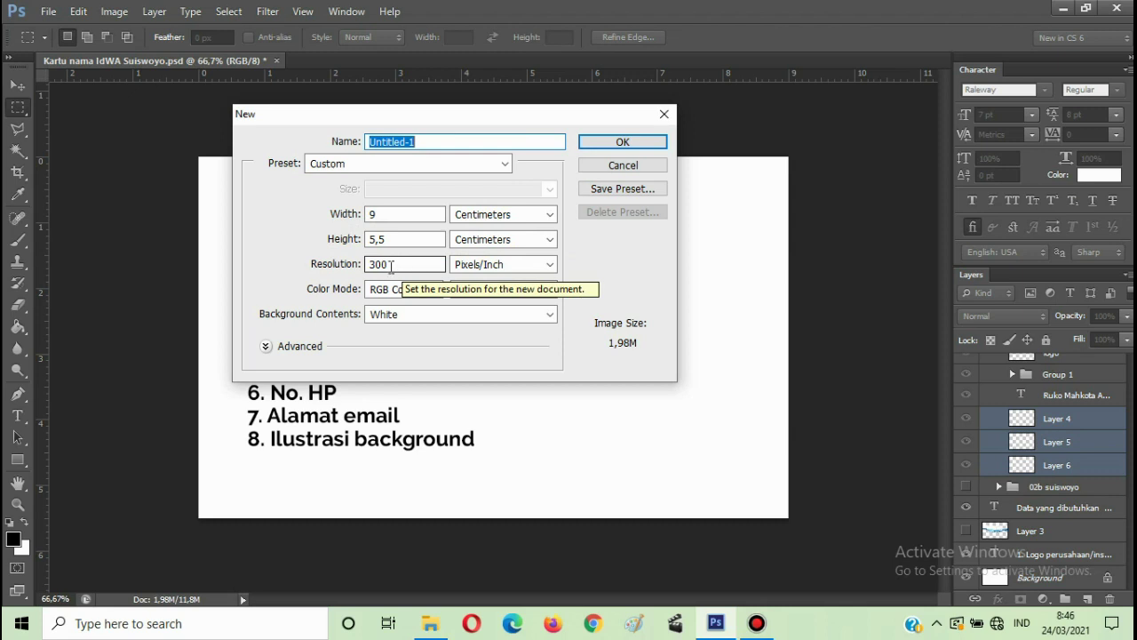
click(391, 266)
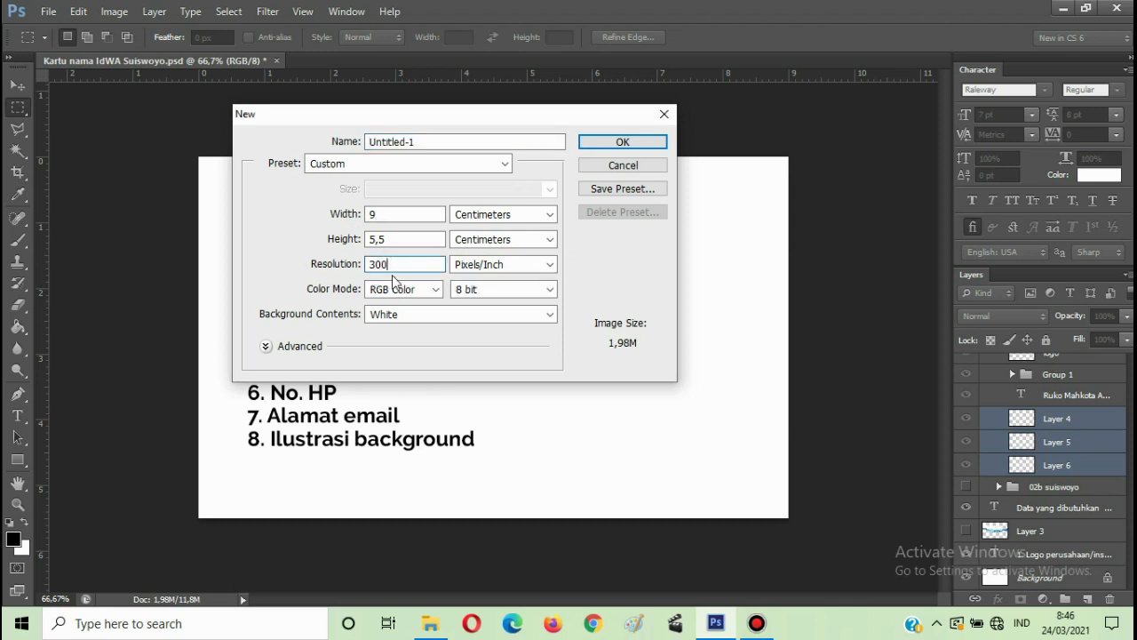
click(610, 144)
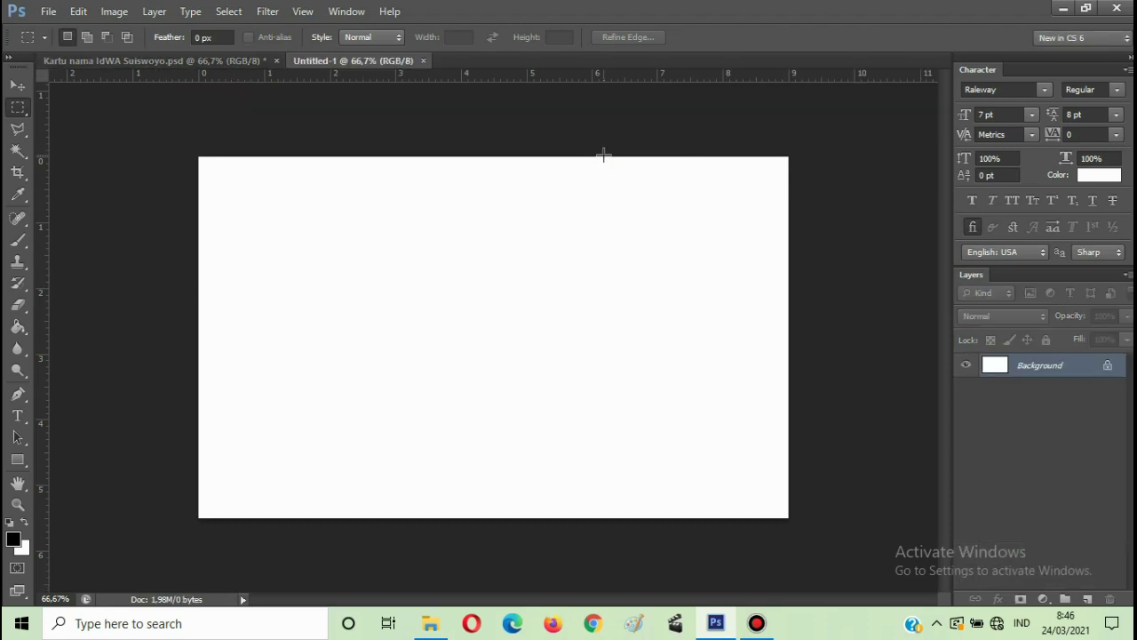
- Float the source card document beside the new one, hiding its heading text and showing the "all BG 2021" group
drag(133, 59, 359, 344)
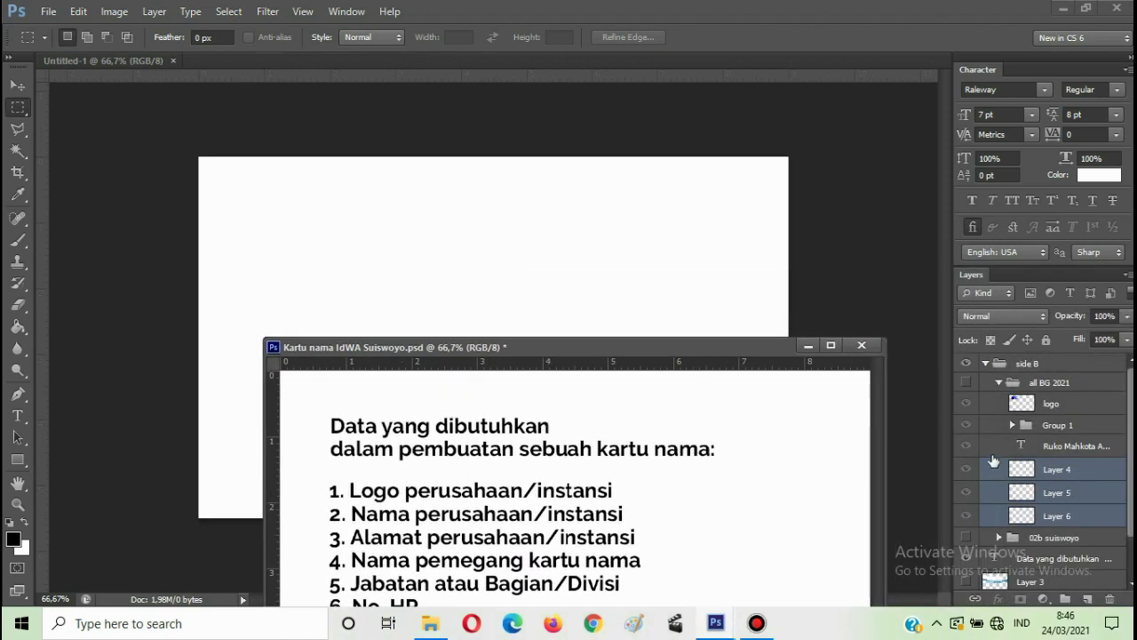
click(966, 558)
click(966, 383)
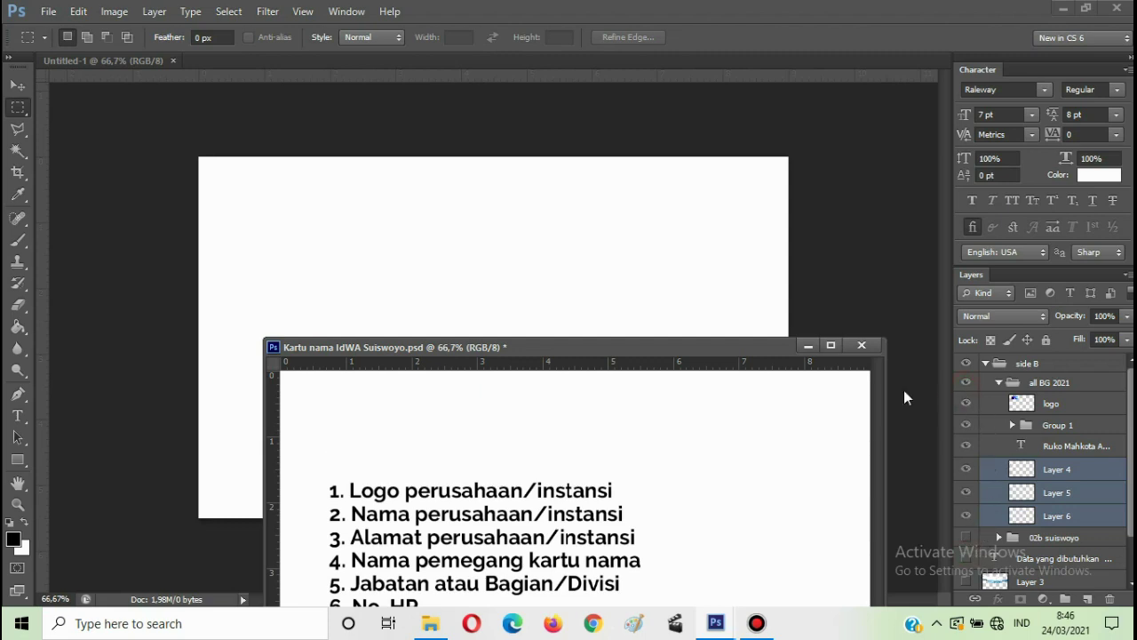
drag(484, 353, 906, 307)
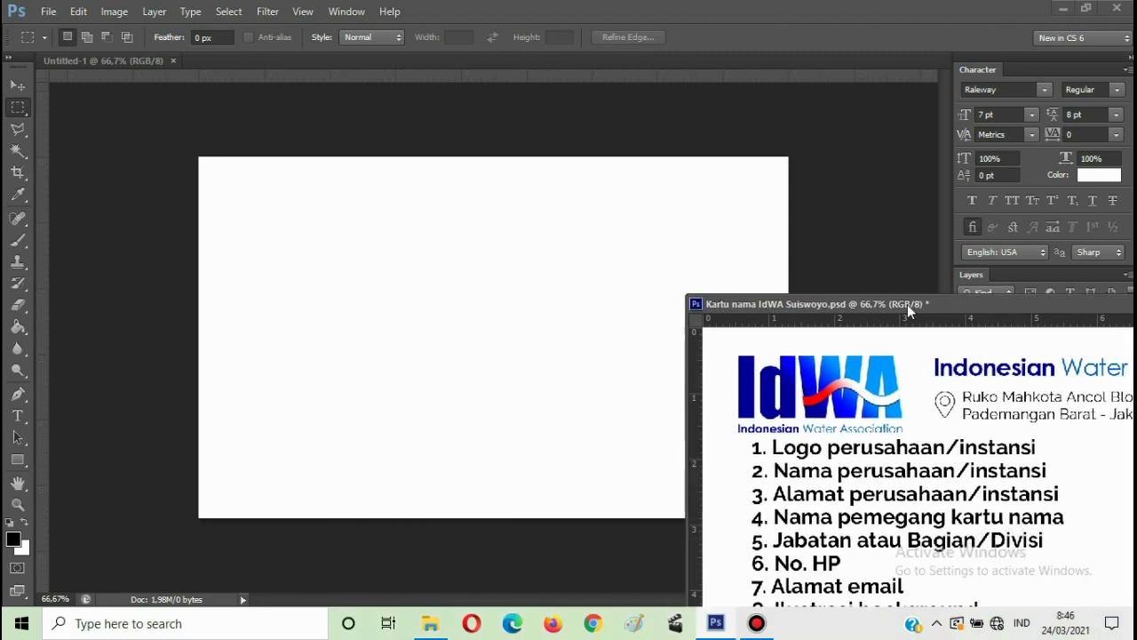
- Copy the IdWA logo to the new card's upper left and the "Indonesian Water Association" text to the right of it
click(18, 85)
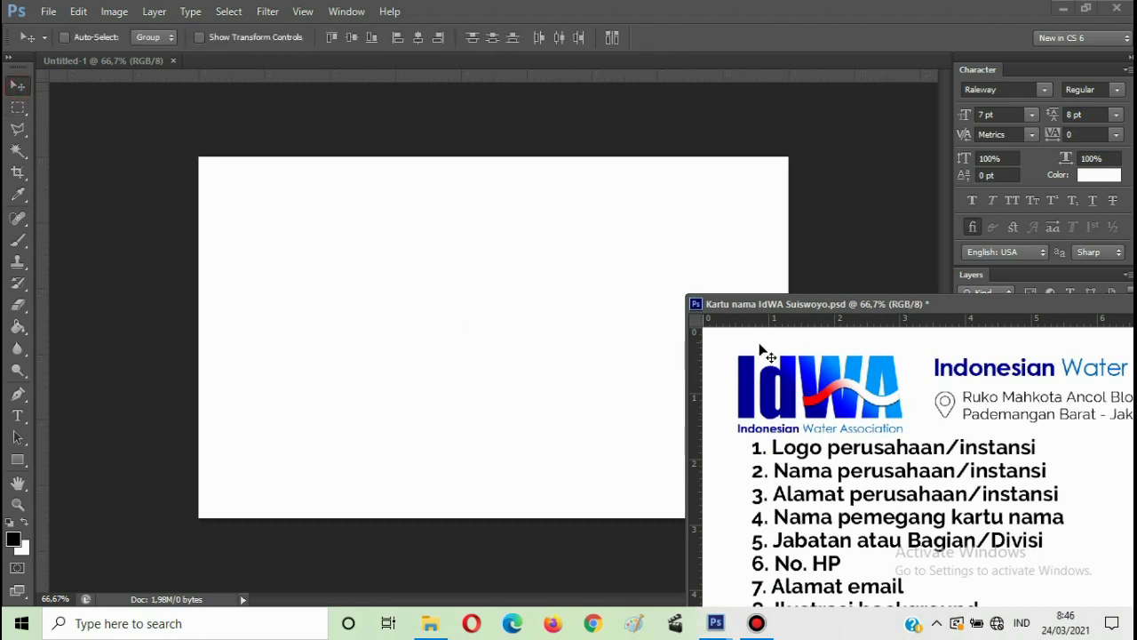
drag(753, 381, 751, 382)
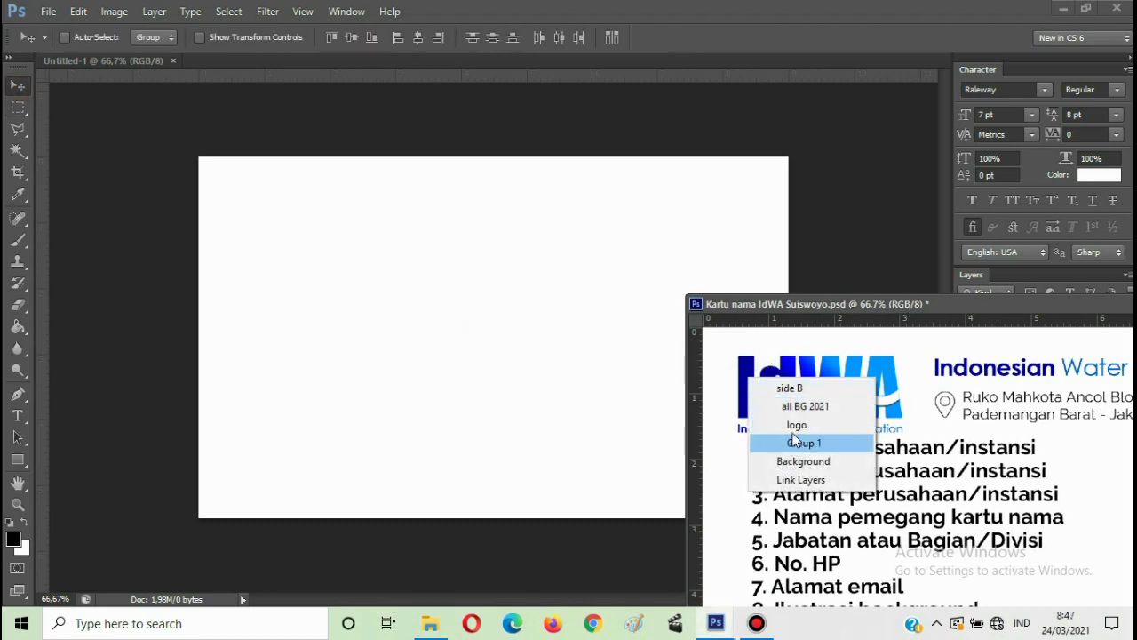
click(773, 417)
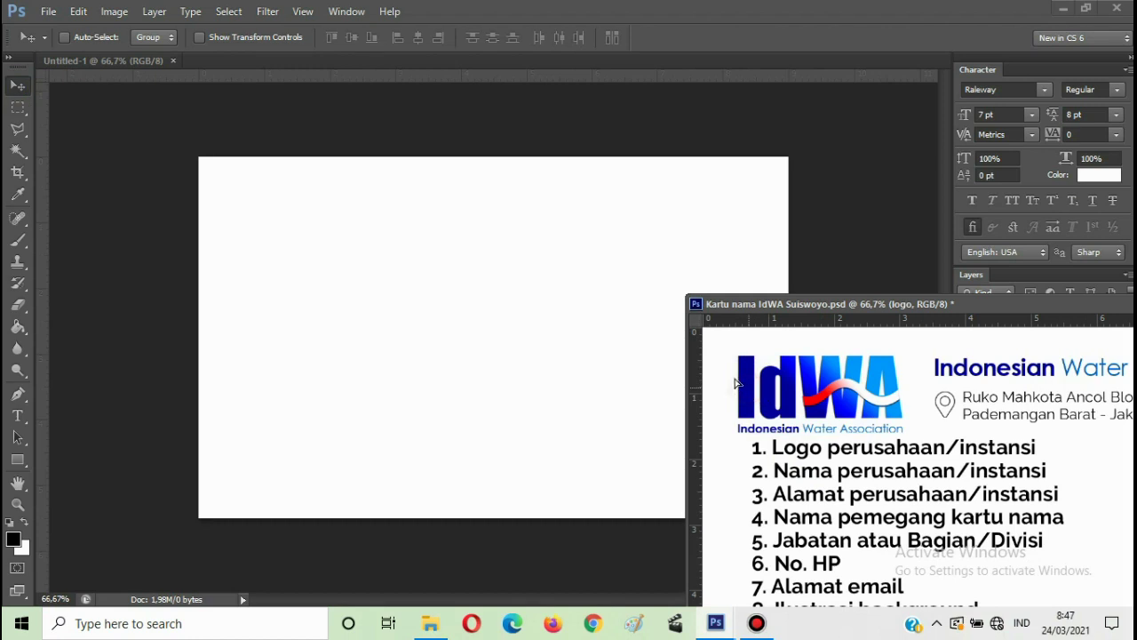
drag(751, 389, 284, 222)
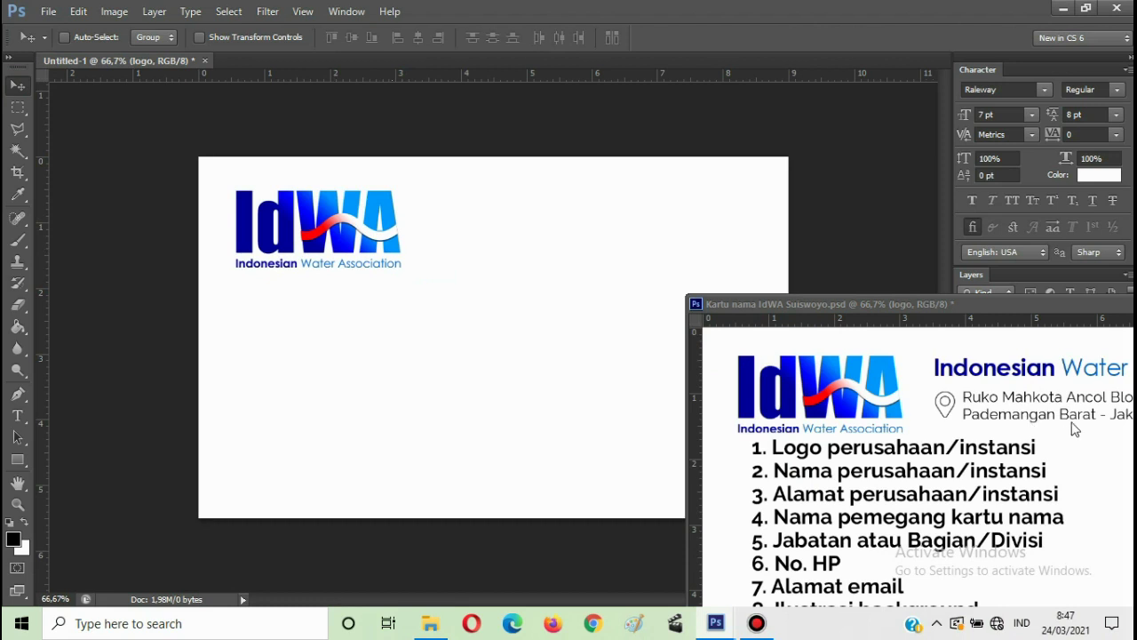
click(975, 378)
right_click(975, 378)
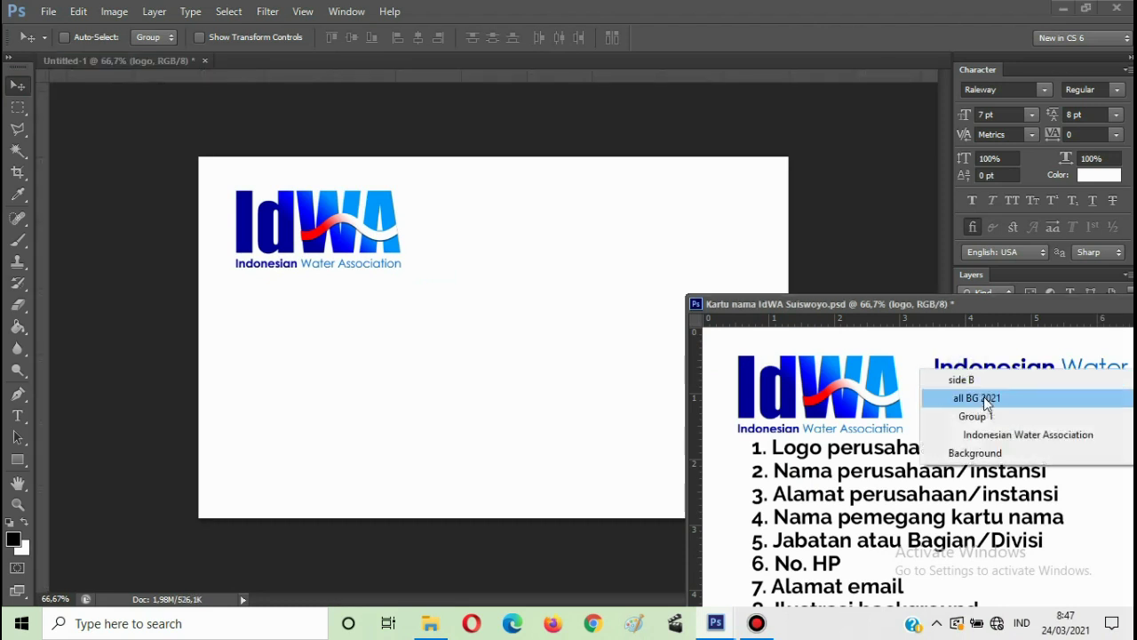
click(986, 433)
drag(976, 379, 541, 219)
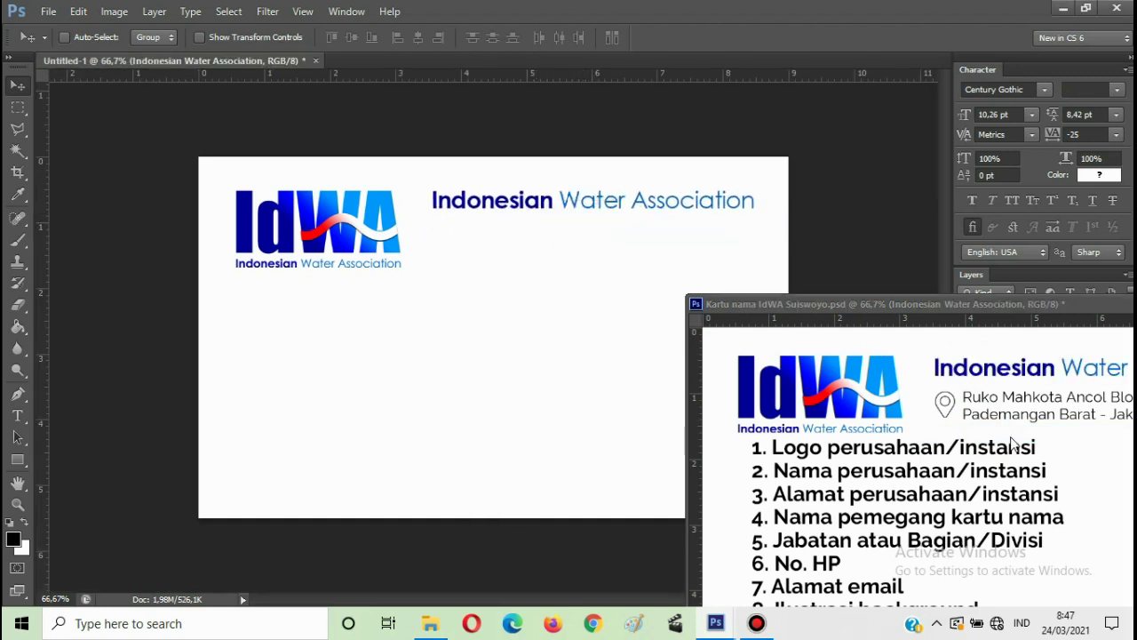
- Copy the company address text below the company name on the new card, and the location pin icon to the address's left
right_click(973, 401)
click(843, 466)
drag(982, 401, 528, 257)
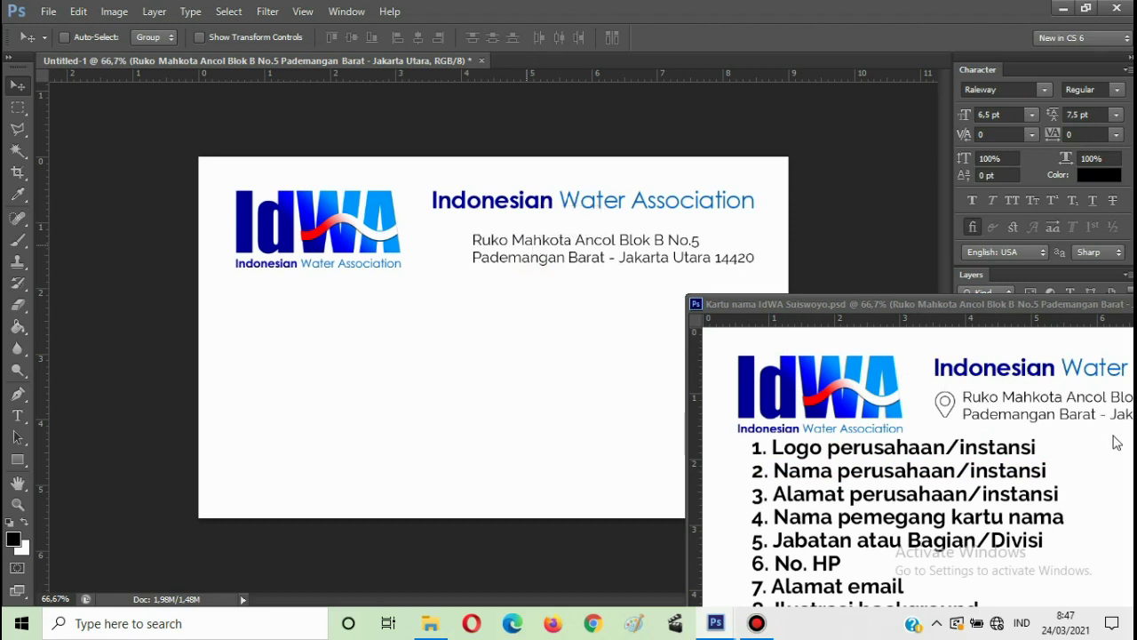
click(946, 408)
right_click(947, 408)
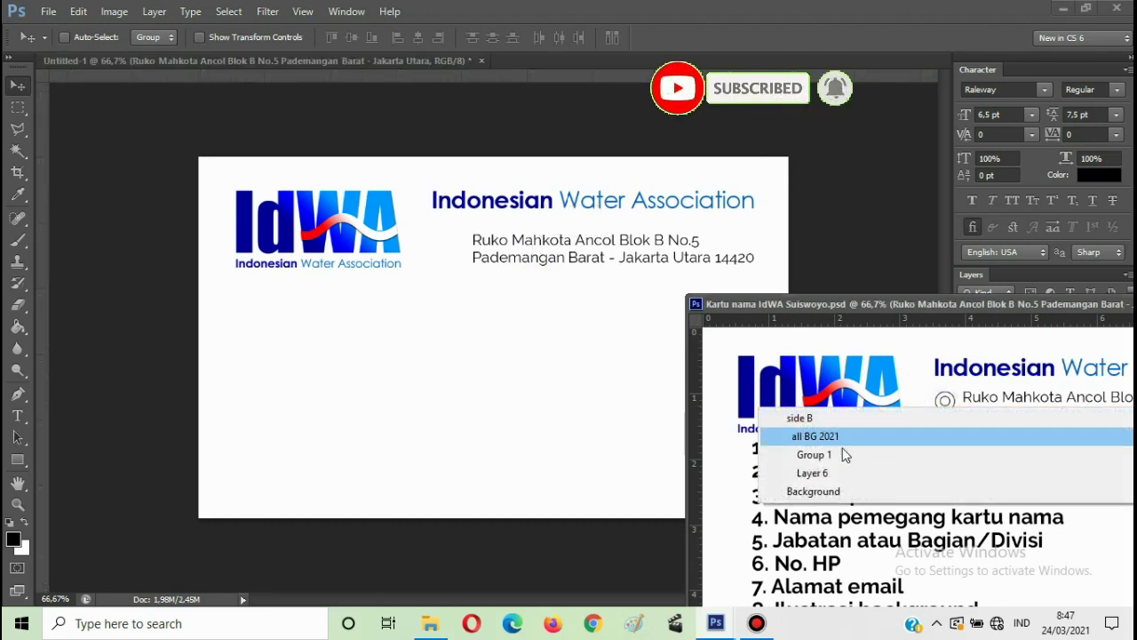
click(812, 469)
drag(942, 409, 446, 246)
- Move the address text on the new card slightly up and closer to the location pin icon
right_click(527, 250)
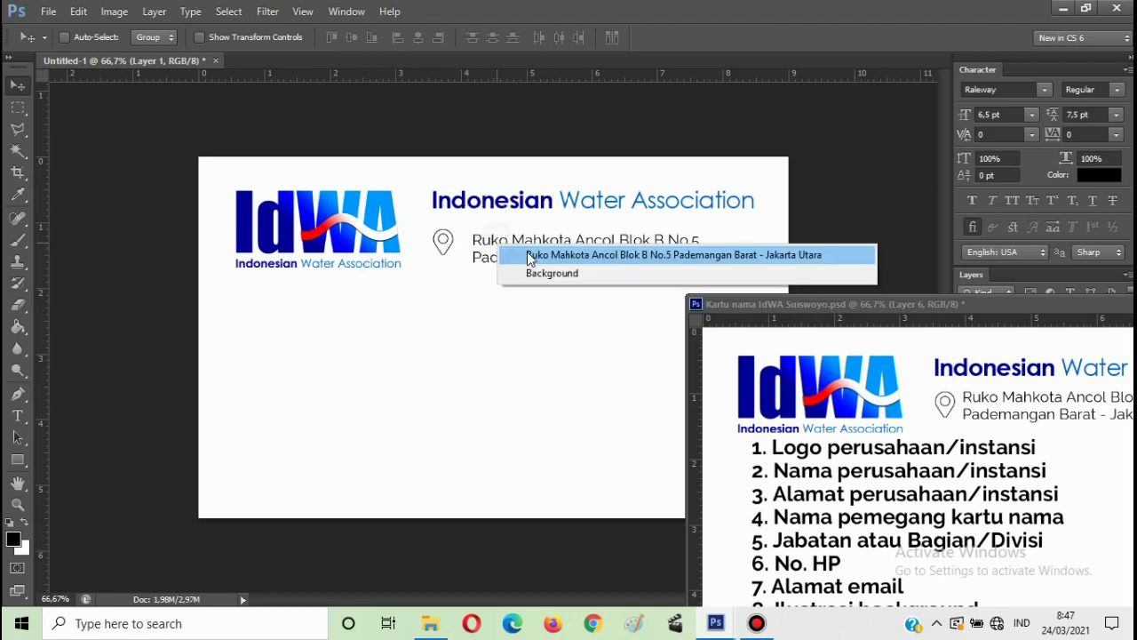
click(531, 253)
drag(527, 248, 525, 248)
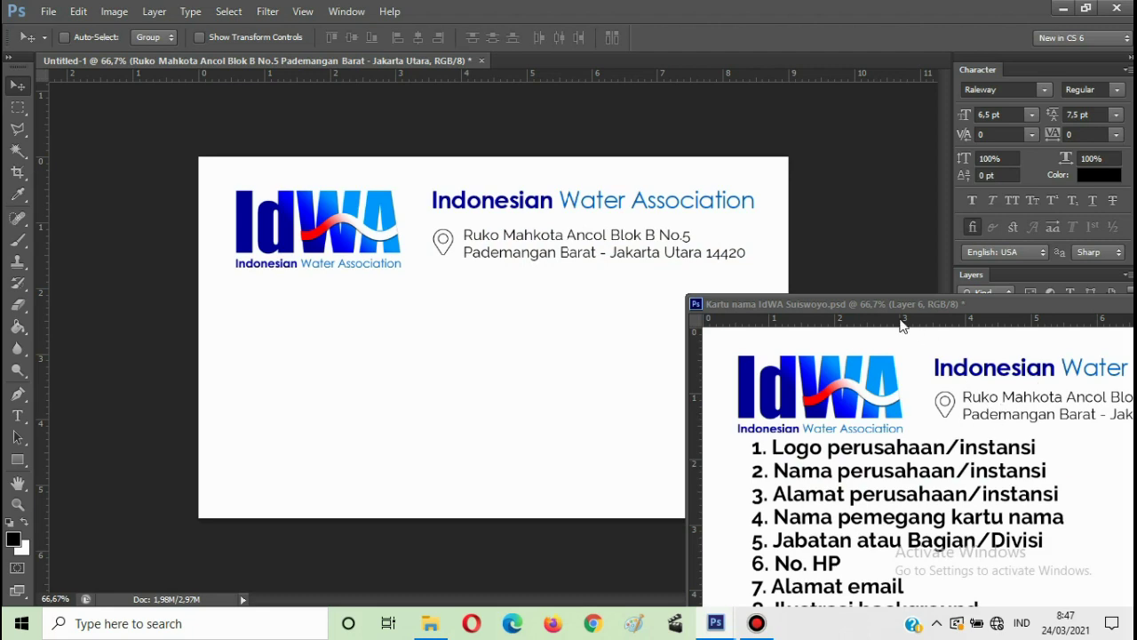
- In the source card, show the "02b" personal details group and hide the numbered list text, keeping its window beside the new card
drag(887, 304, 899, 214)
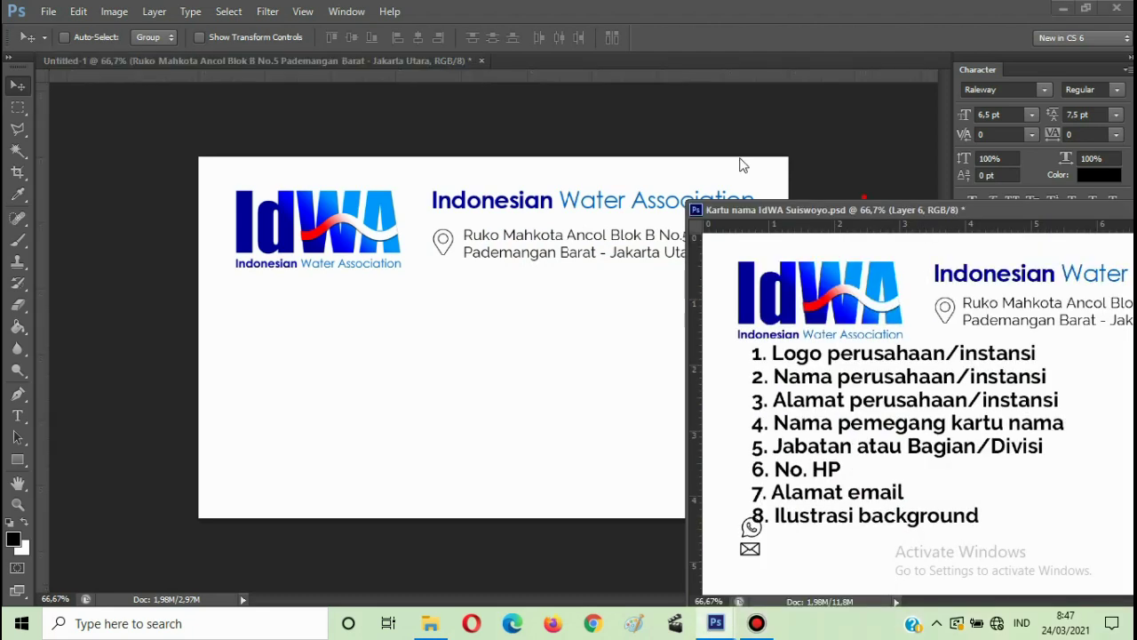
drag(746, 214, 528, 146)
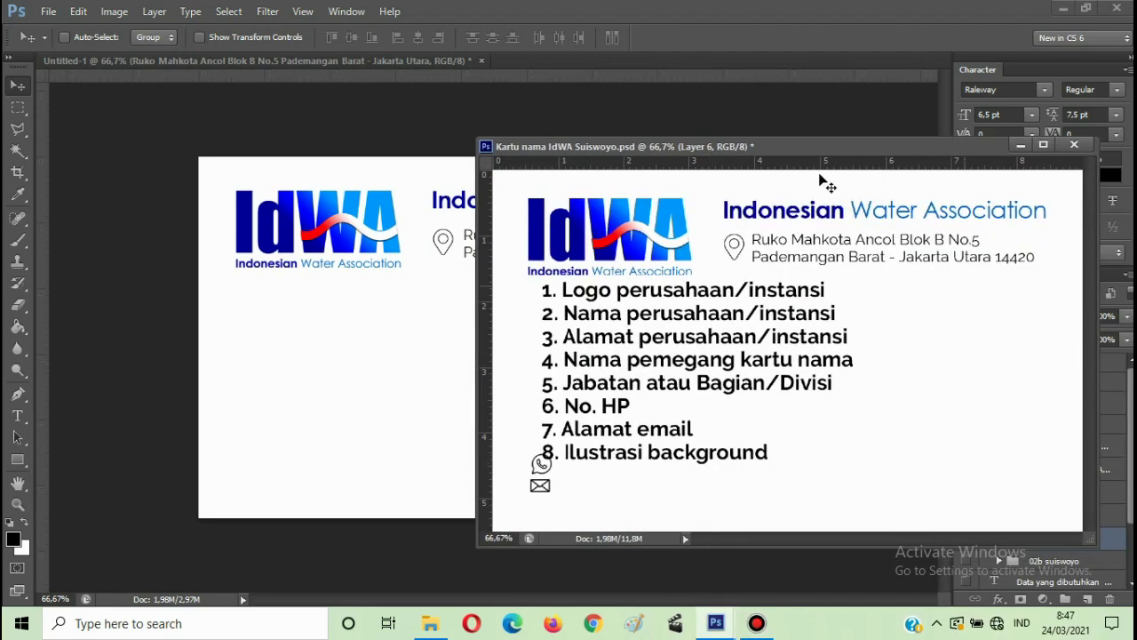
drag(787, 151, 503, 160)
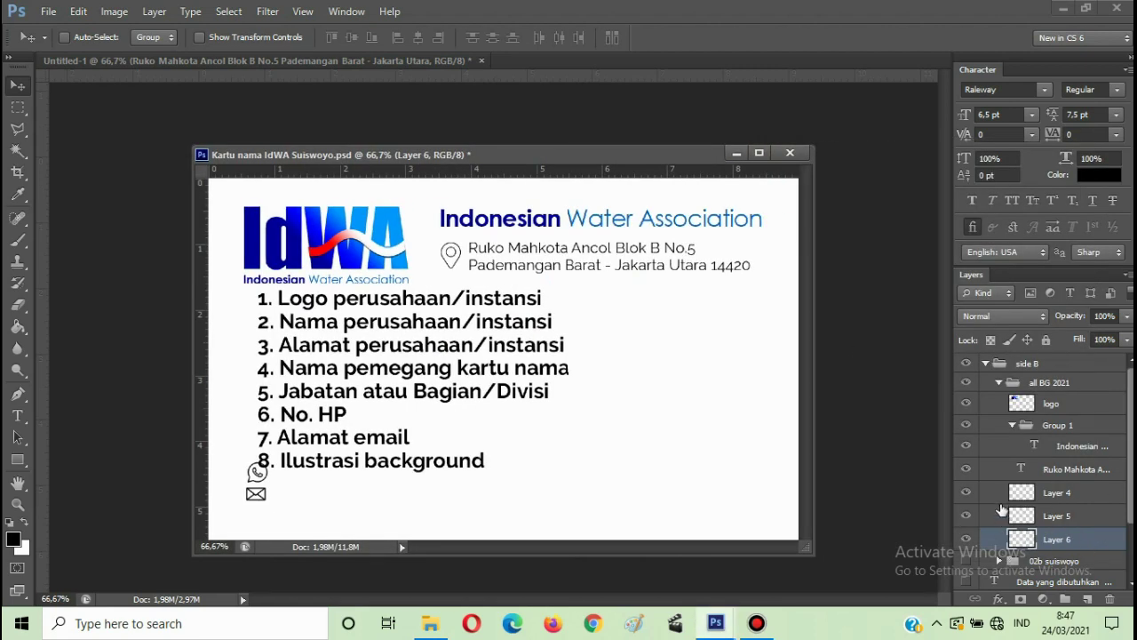
click(1003, 383)
click(999, 382)
click(965, 402)
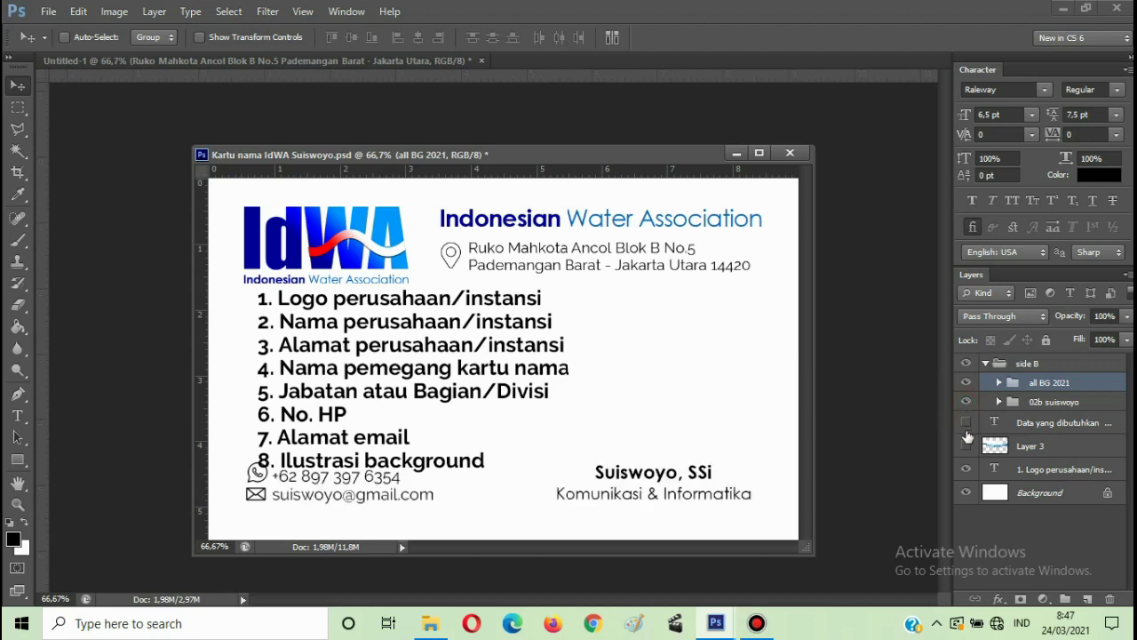
click(966, 423)
click(966, 423)
click(966, 469)
drag(490, 154, 950, 174)
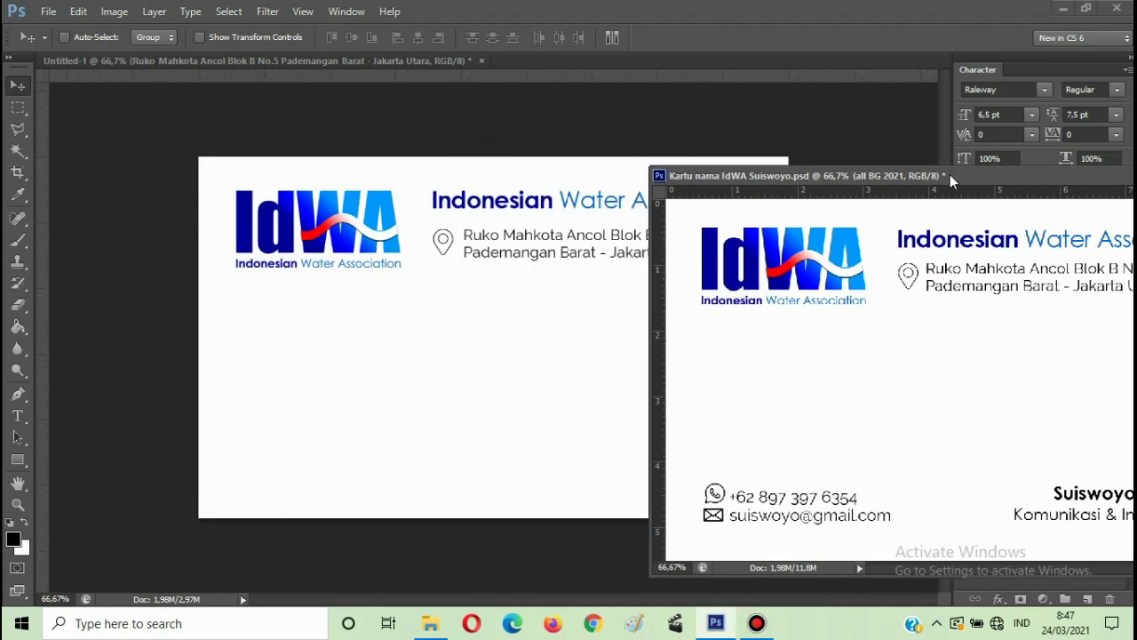
- Copy the cardholder's name and position text and the phone and email text onto the lower part of the new card
right_click(1069, 499)
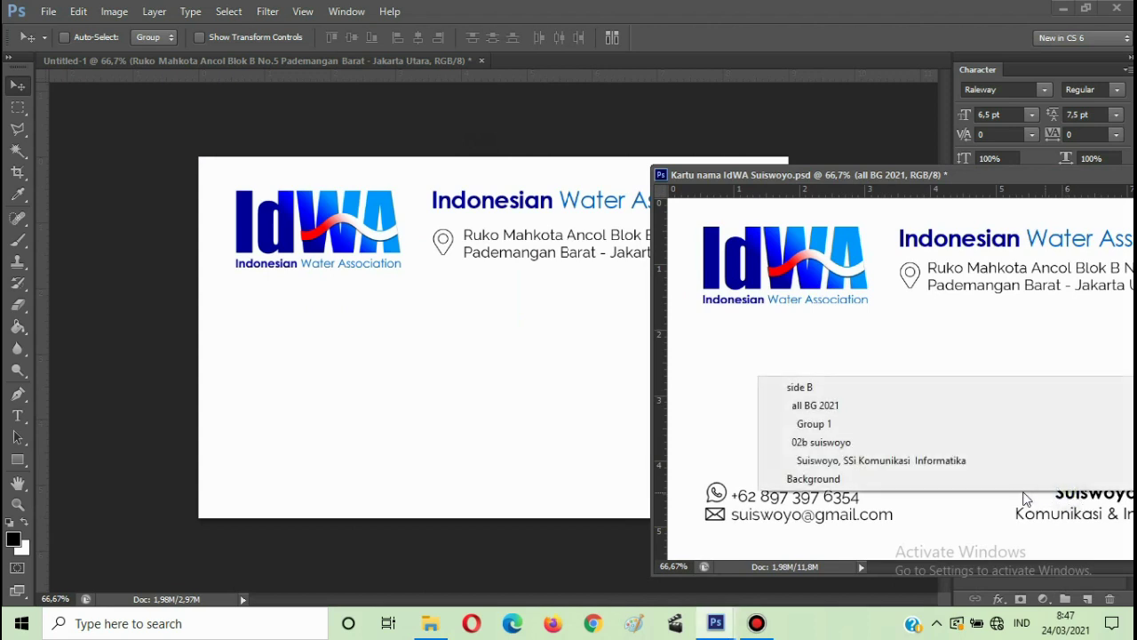
click(865, 460)
drag(1061, 503, 527, 440)
click(776, 509)
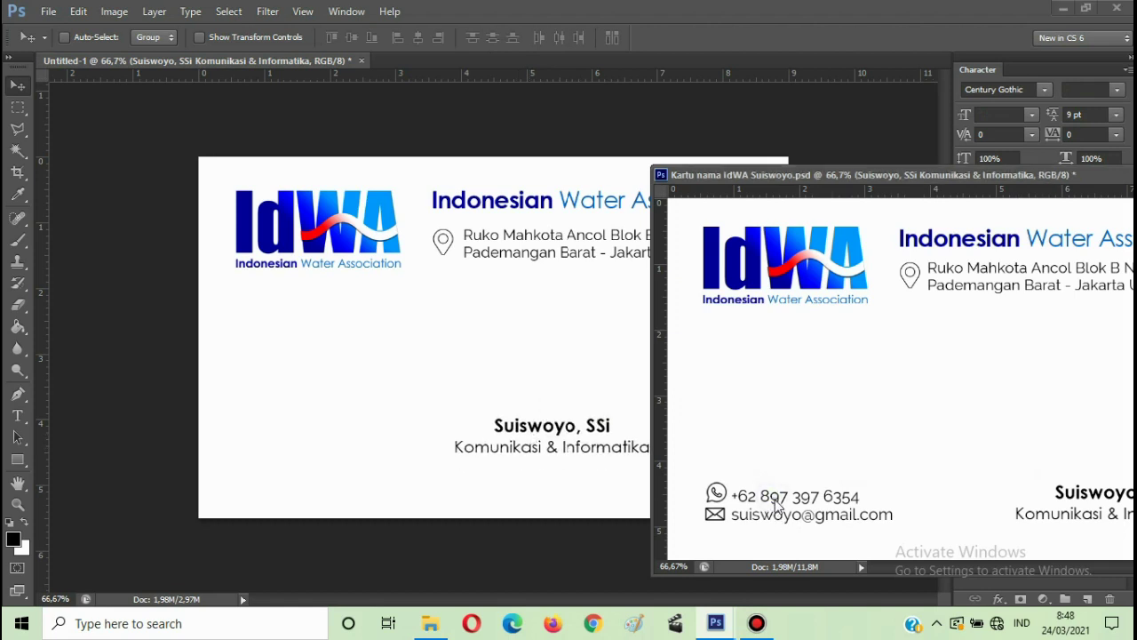
right_click(775, 504)
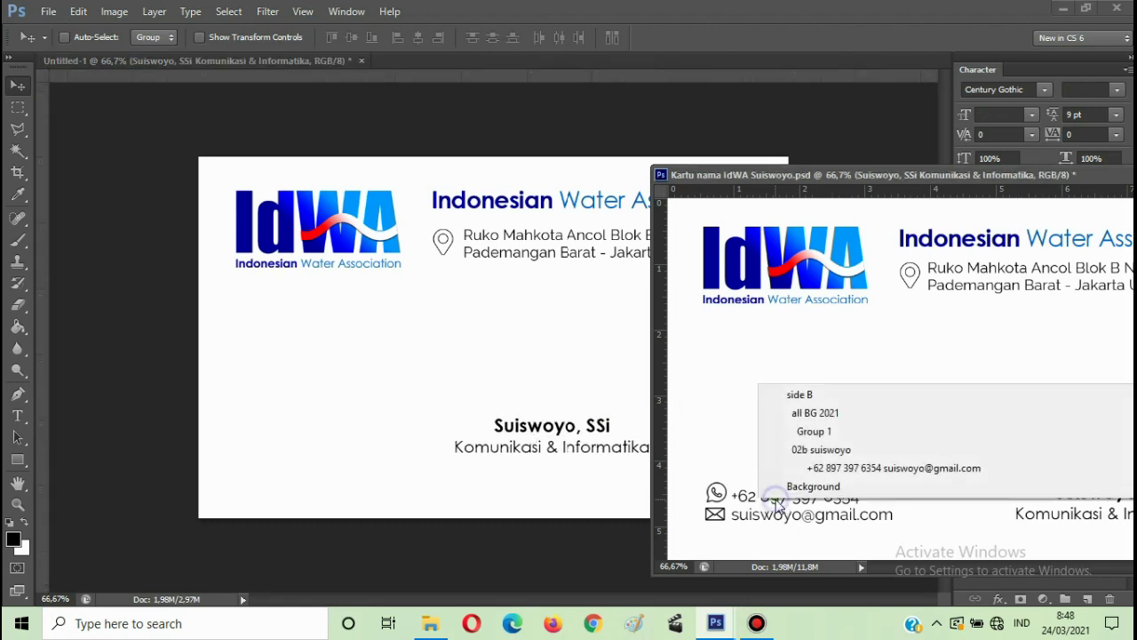
click(835, 471)
drag(796, 506, 343, 437)
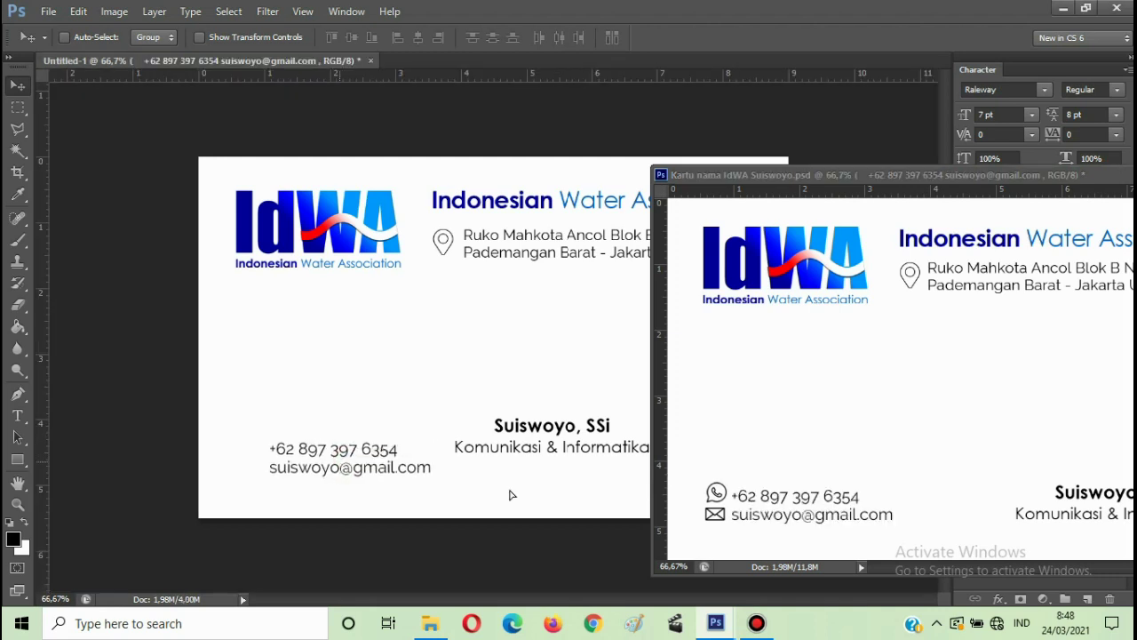
- Copy the phone icon (Layer 5) from the source card onto the new card, above the contact text
click(717, 500)
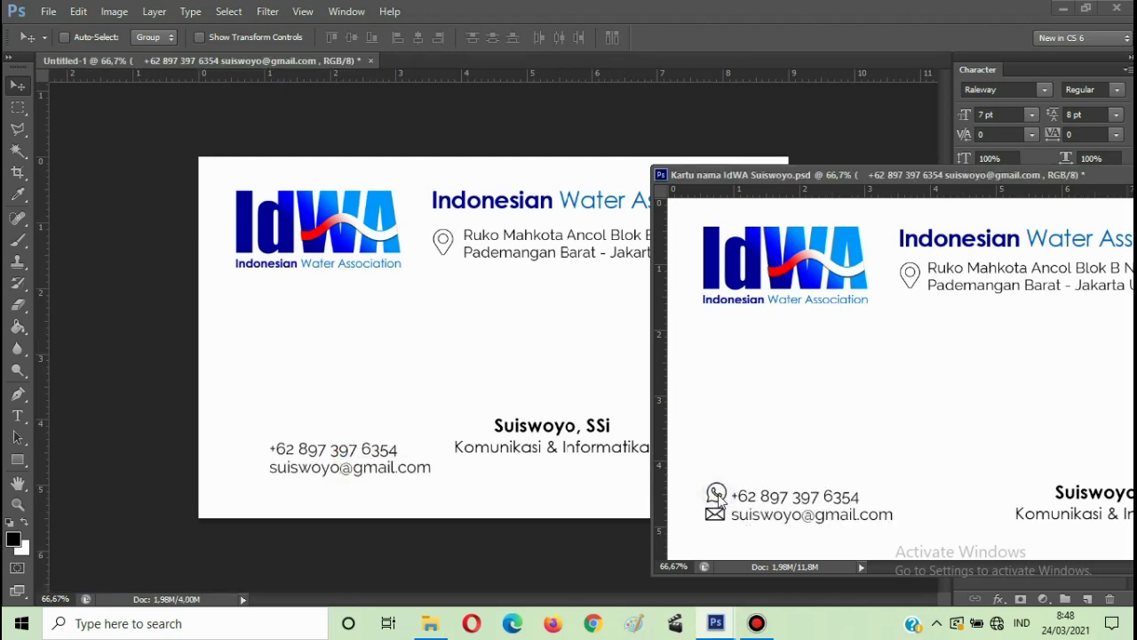
right_click(718, 499)
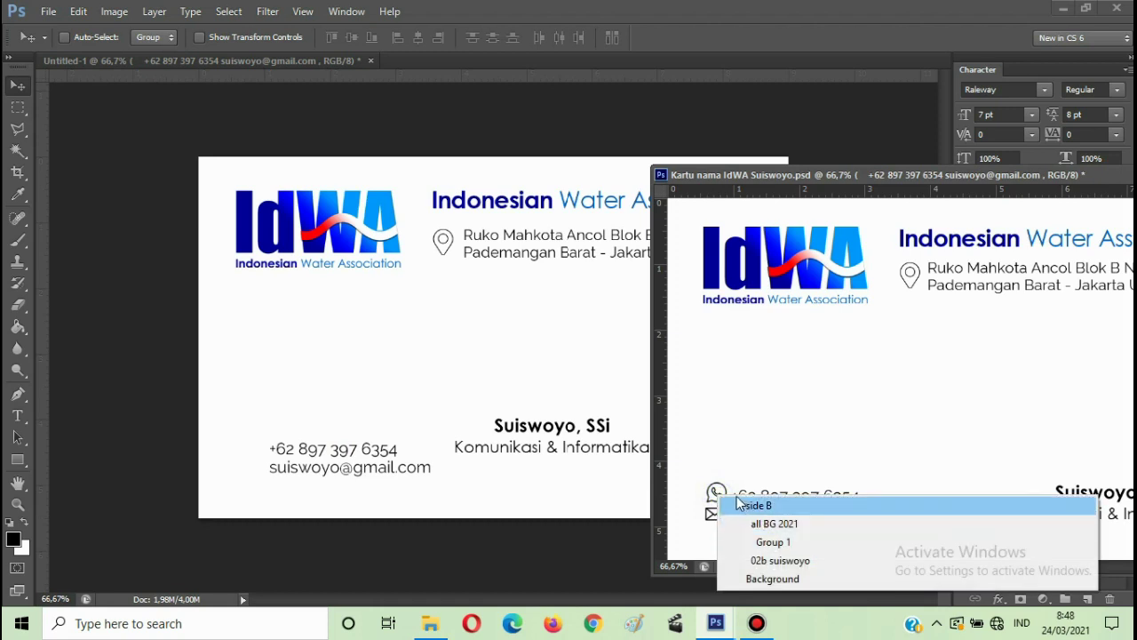
right_click(715, 490)
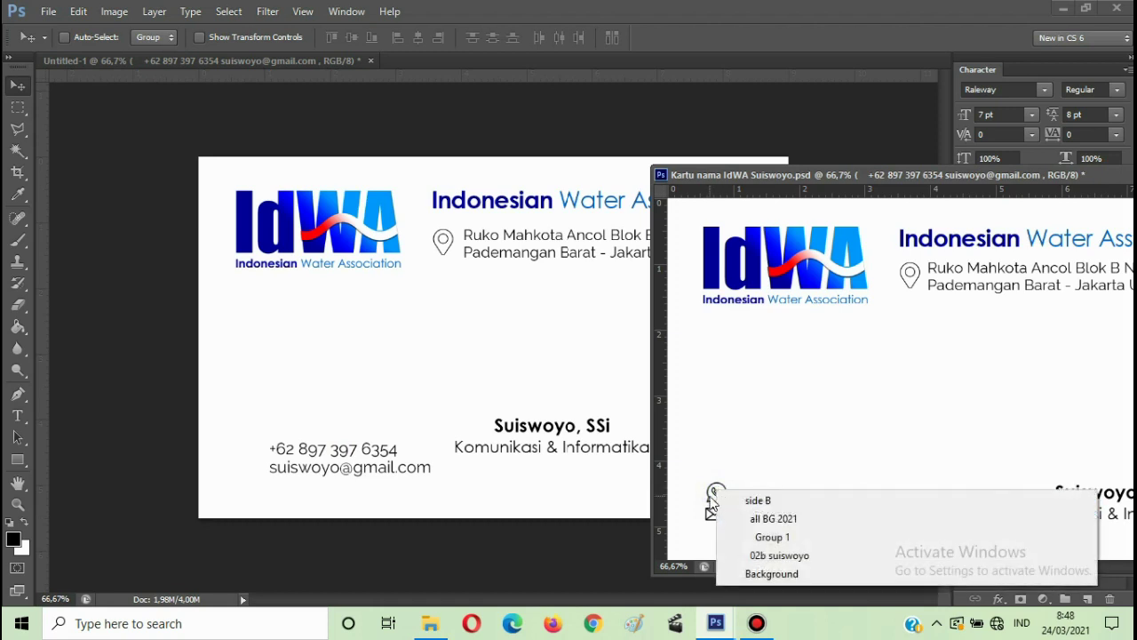
right_click(710, 497)
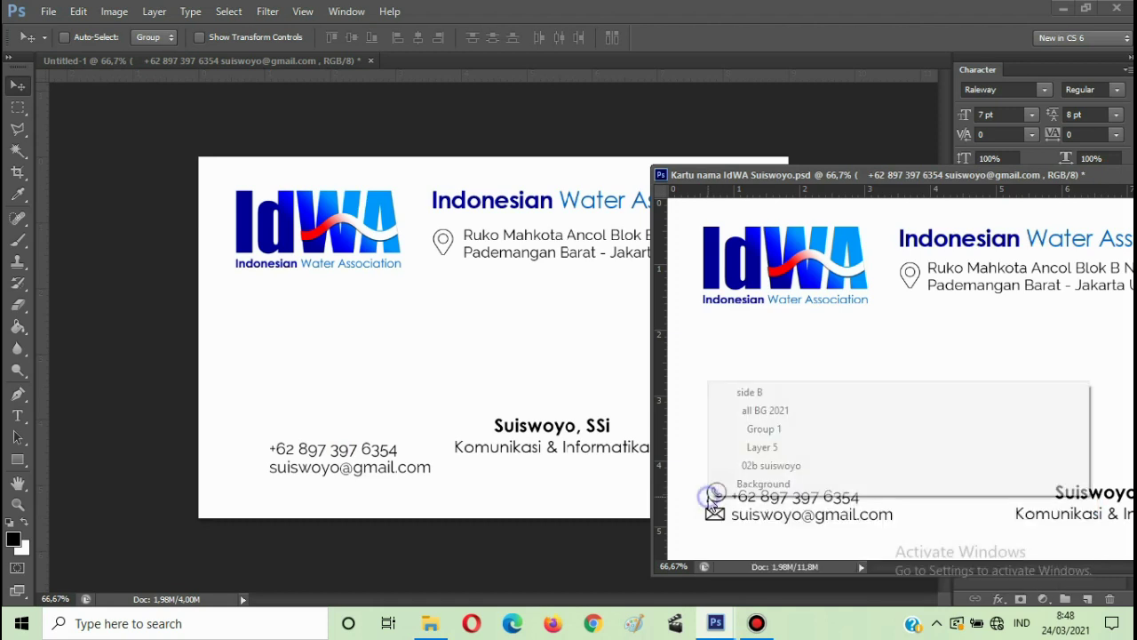
click(762, 447)
drag(734, 492, 400, 382)
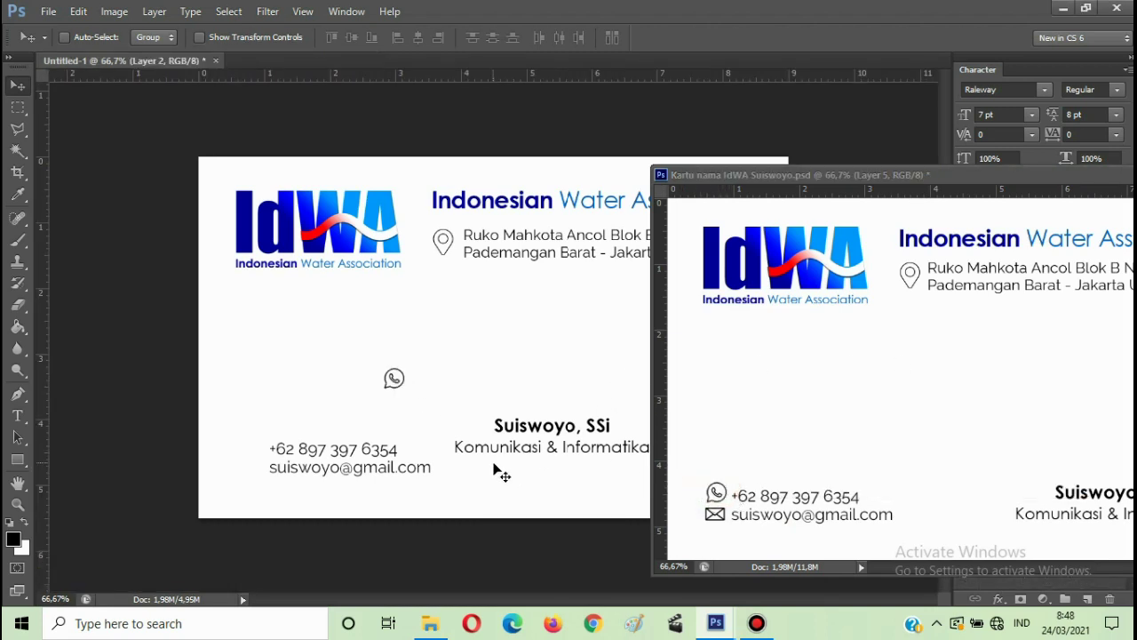
- Copy the envelope icon to the left of the new card's email text, and move the phone icon beside the phone number
click(716, 519)
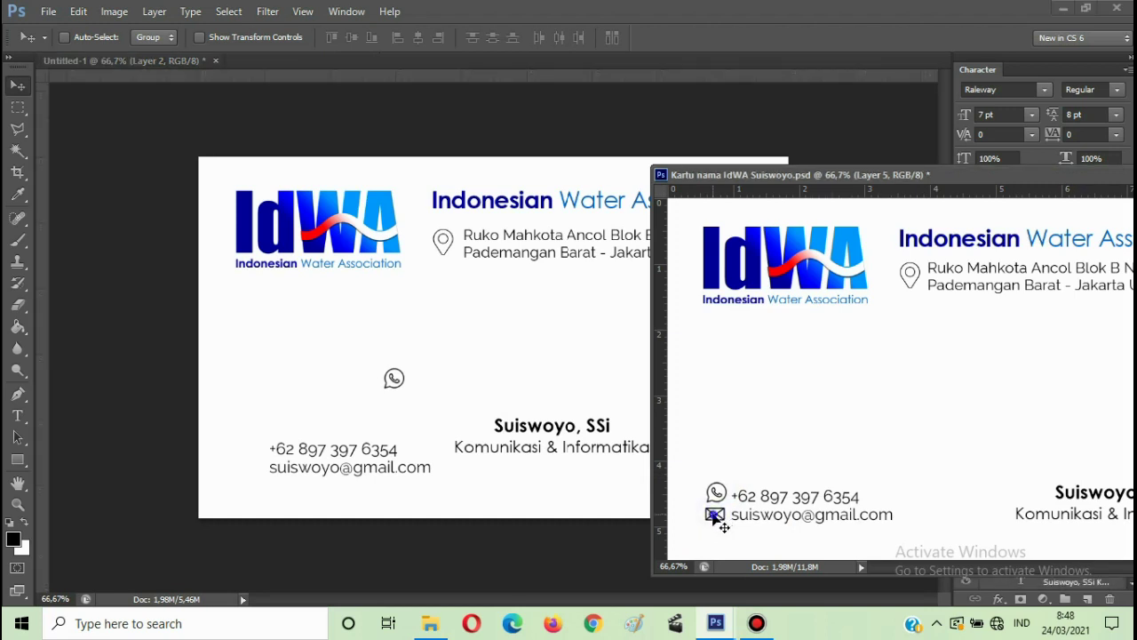
right_click(716, 519)
click(755, 465)
drag(698, 513, 252, 477)
right_click(394, 382)
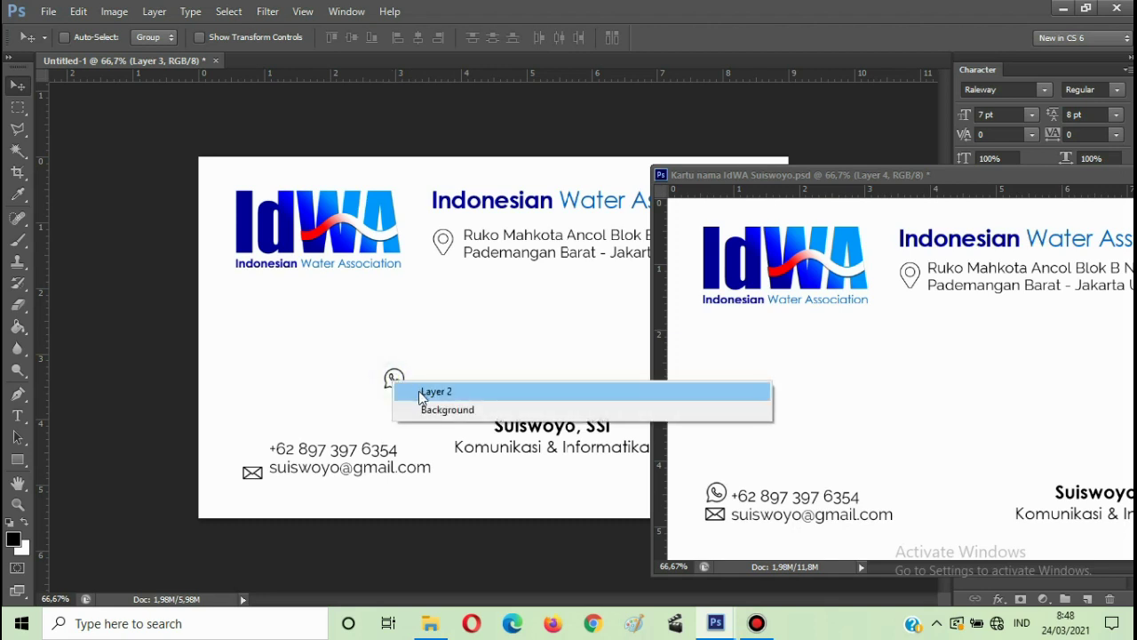
click(404, 390)
drag(404, 391, 253, 462)
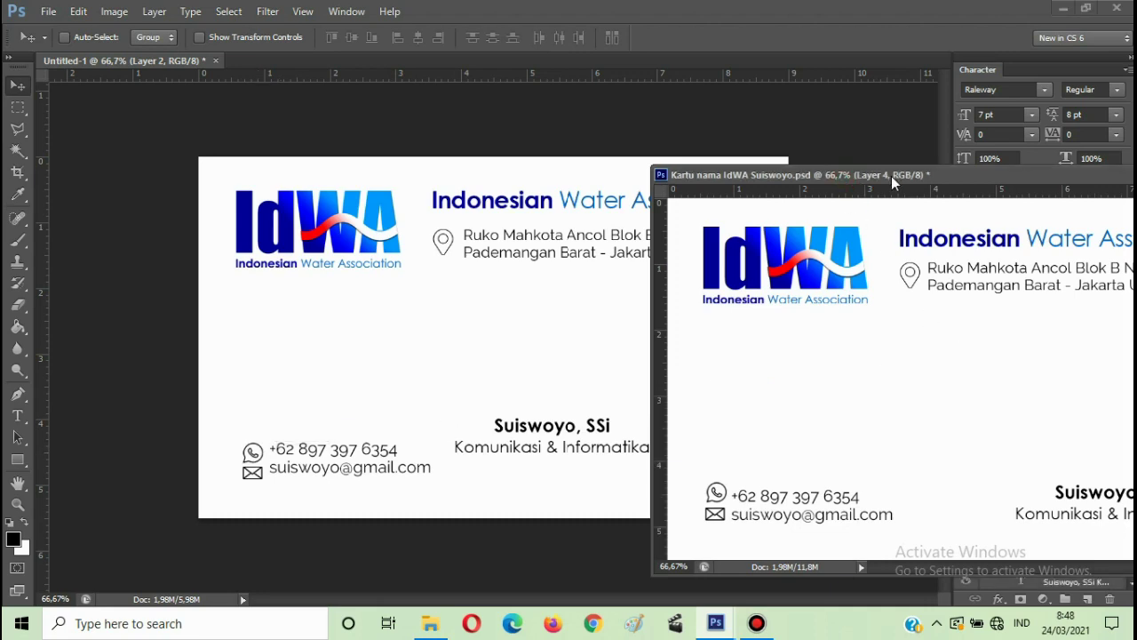
- Show the source card's water splash layer, copy it across the middle of the new card, and clear the source window from view
drag(891, 175, 631, 401)
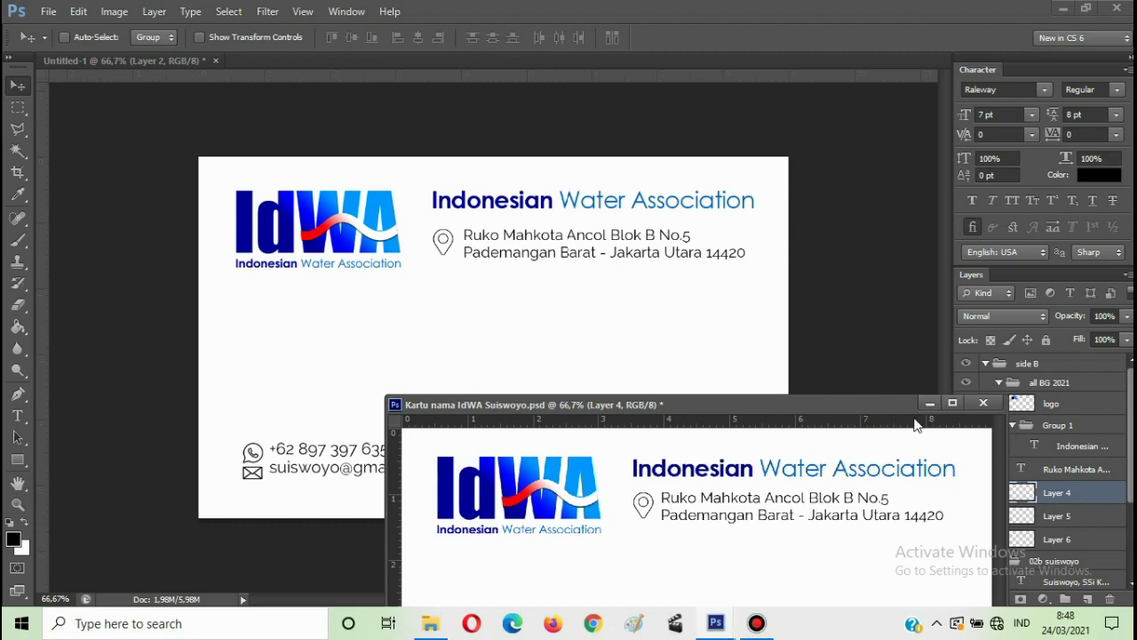
drag(538, 404, 644, 473)
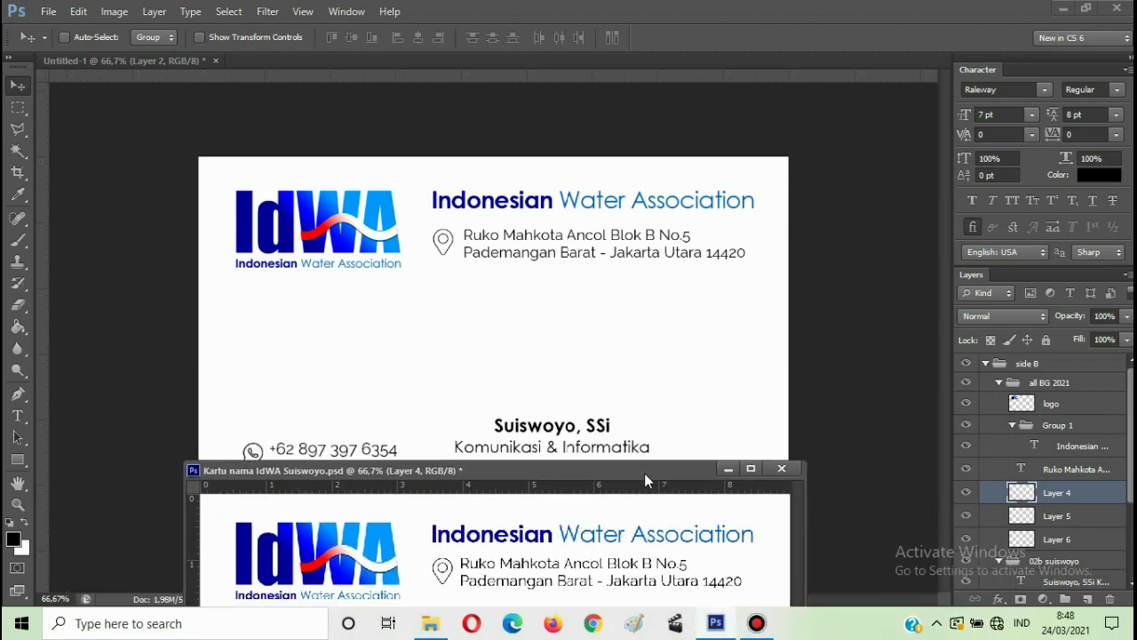
scroll(1110, 497, down, 3)
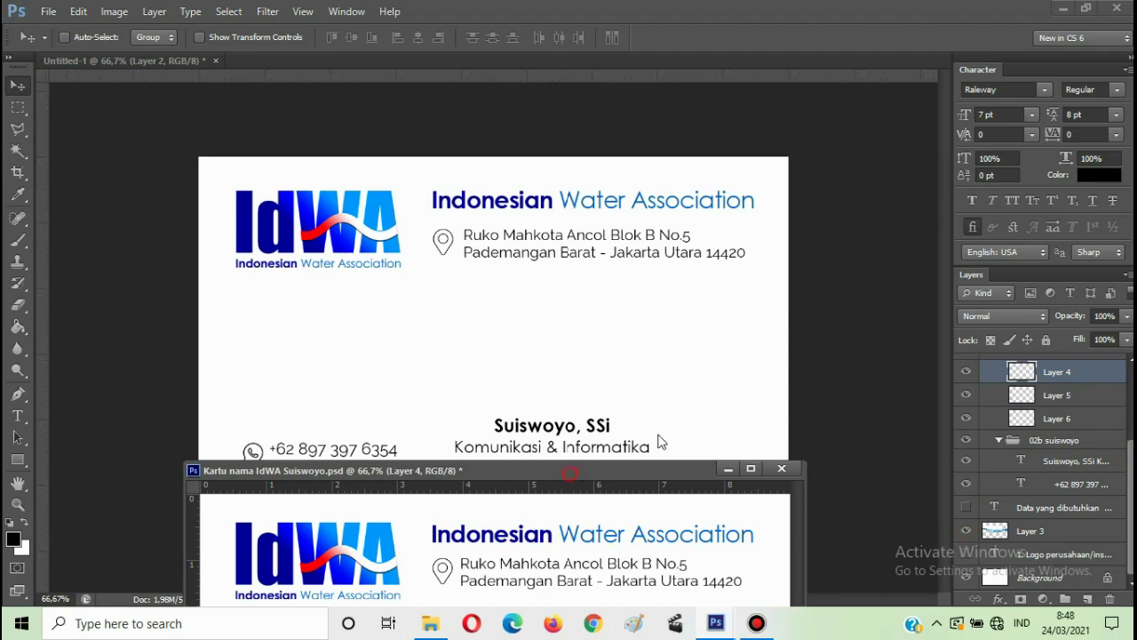
drag(570, 464, 1136, 236)
right_click(830, 413)
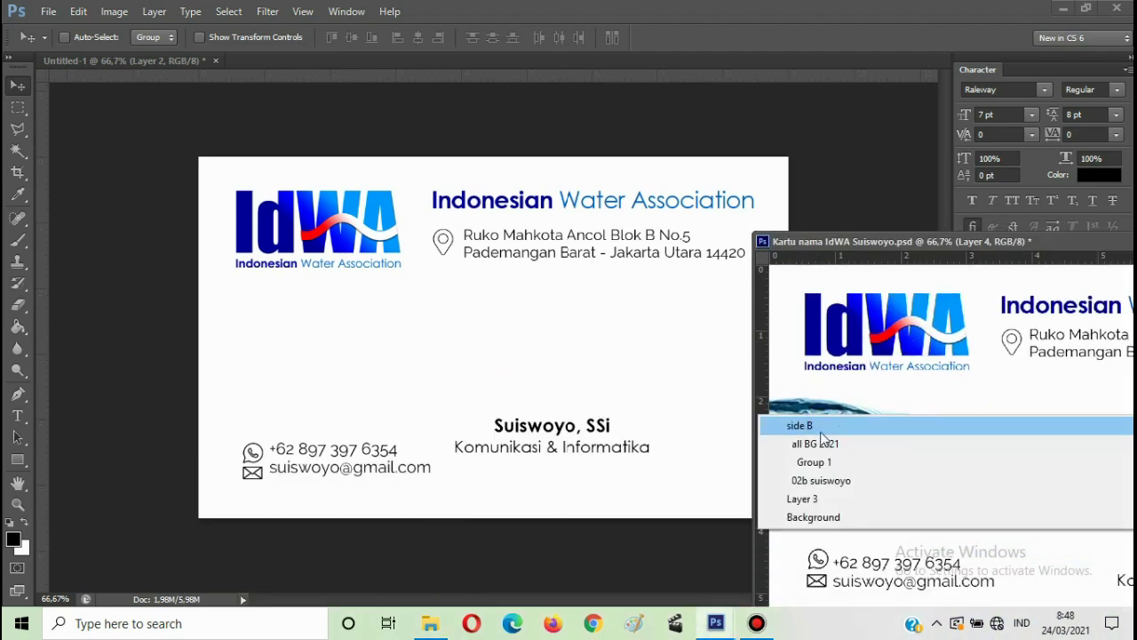
click(816, 500)
drag(815, 500, 432, 333)
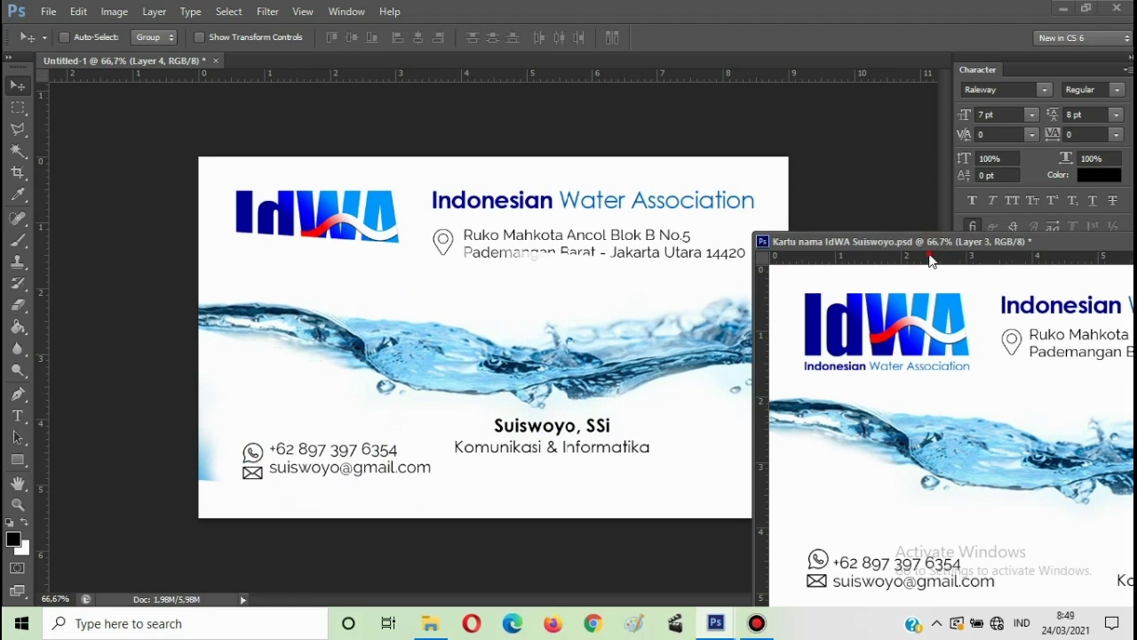
drag(934, 250, 742, 358)
click(899, 350)
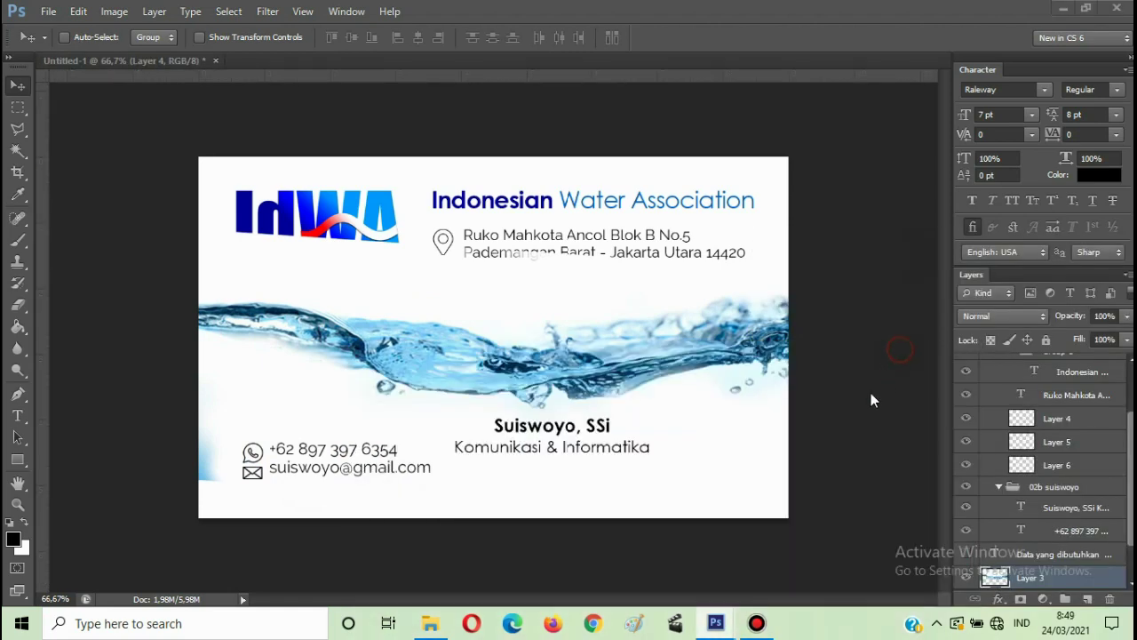
- Move the water splash slightly up and place its layer directly above the Background, behind the logo and texts
right_click(595, 363)
click(618, 373)
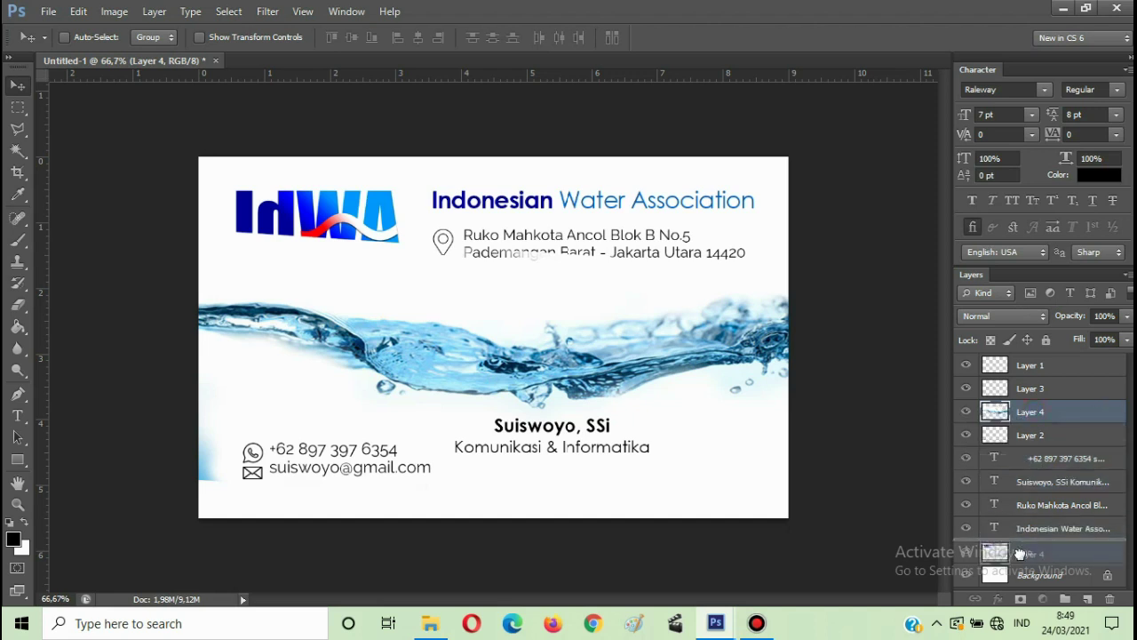
right_click(597, 373)
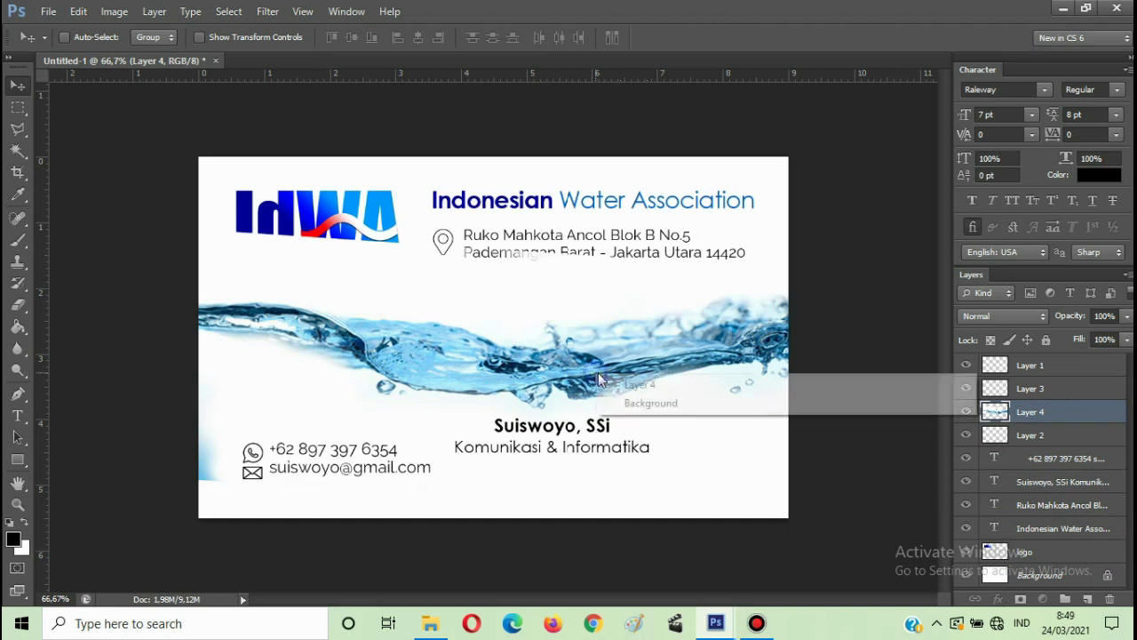
click(632, 384)
drag(646, 366, 641, 348)
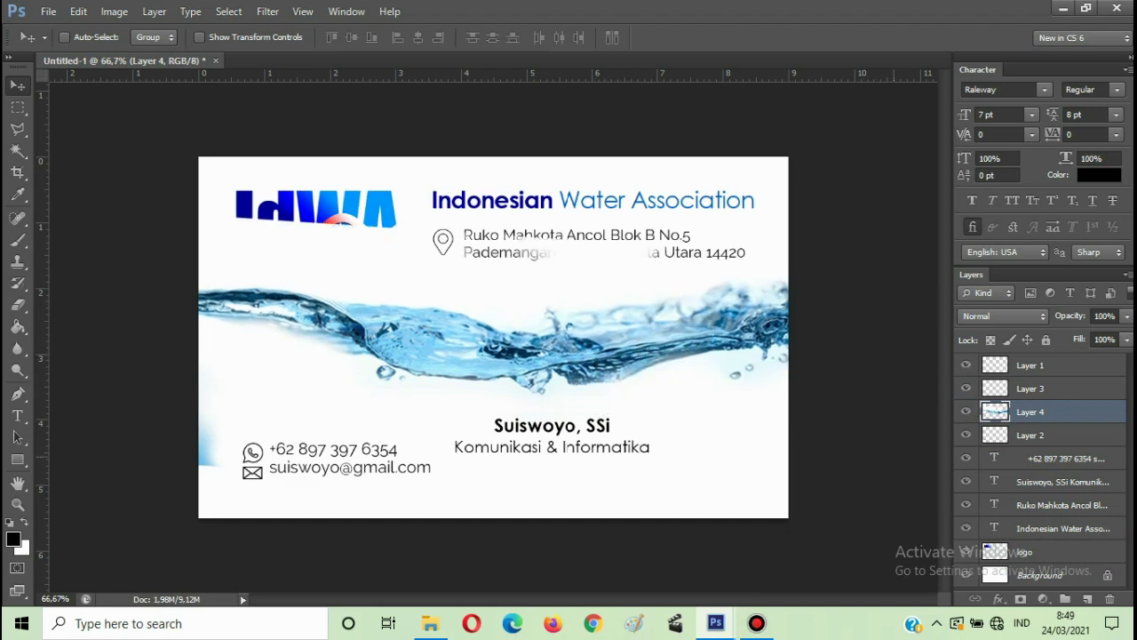
drag(1047, 421, 1036, 552)
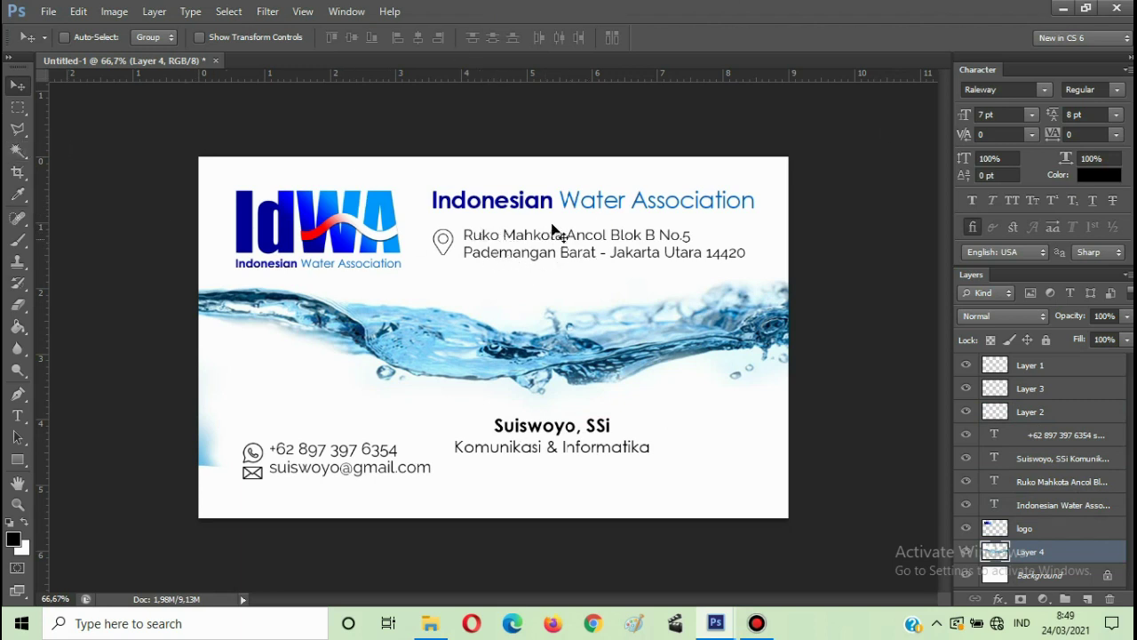
- Open the company address text for editing to check its character settings, leaving the text as it is
click(17, 415)
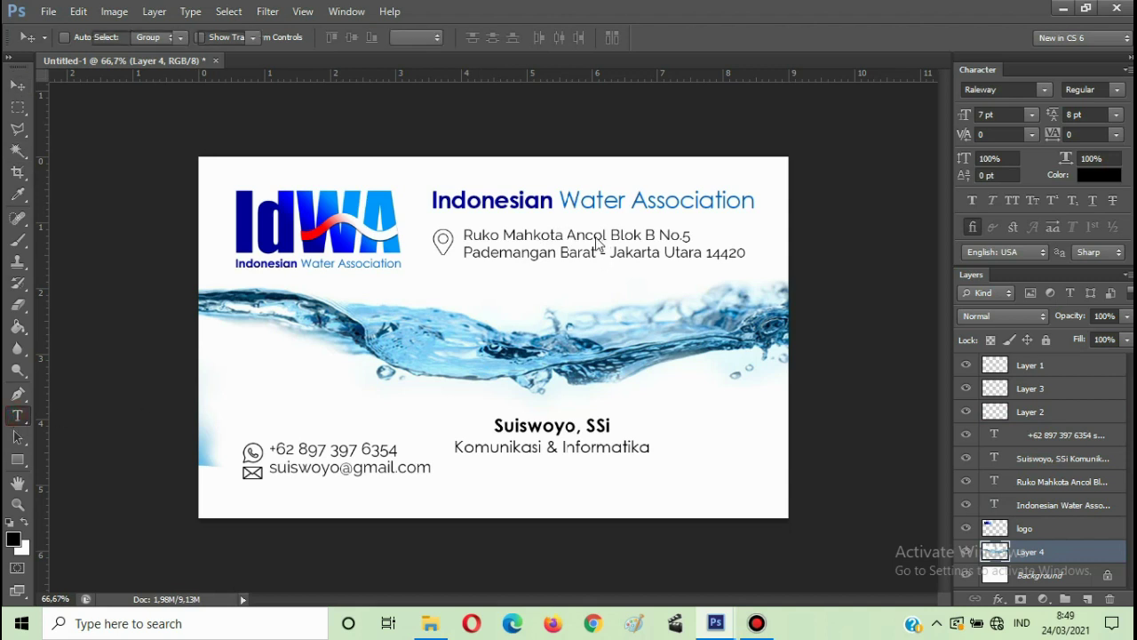
click(526, 235)
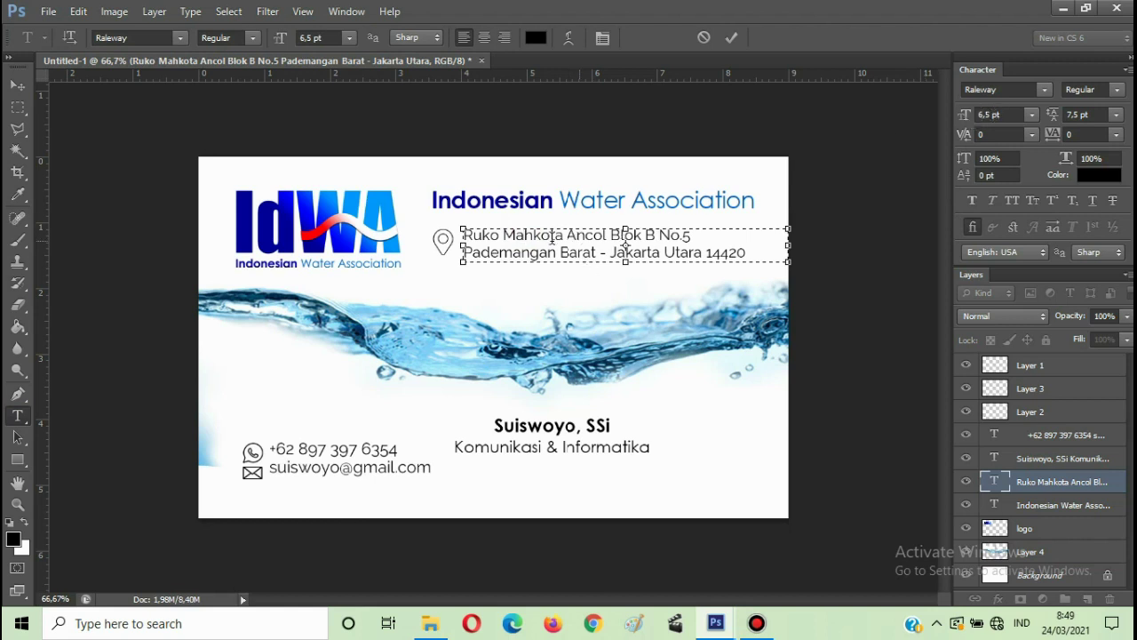
click(17, 84)
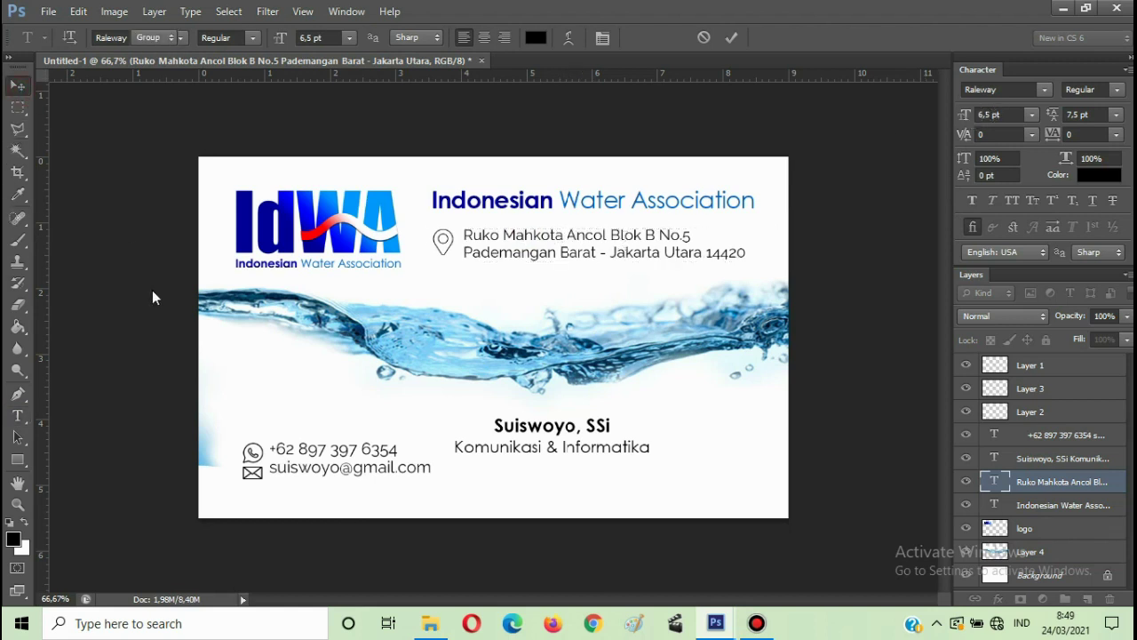
click(17, 414)
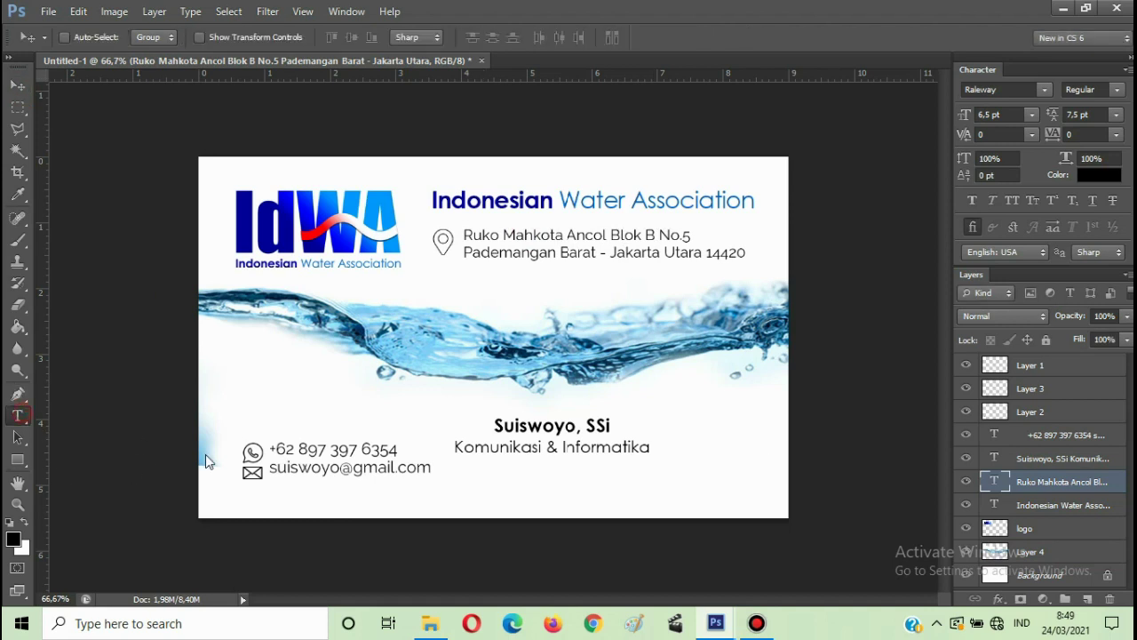
- Move the name and position text down and to the right, into the card's lower right area
click(530, 425)
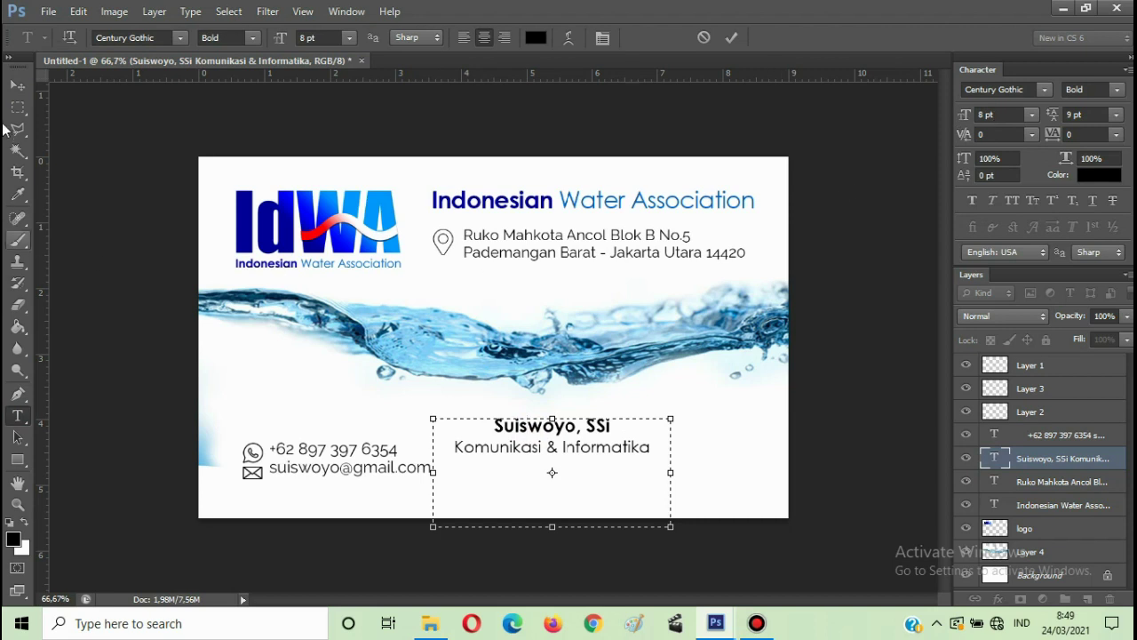
click(17, 84)
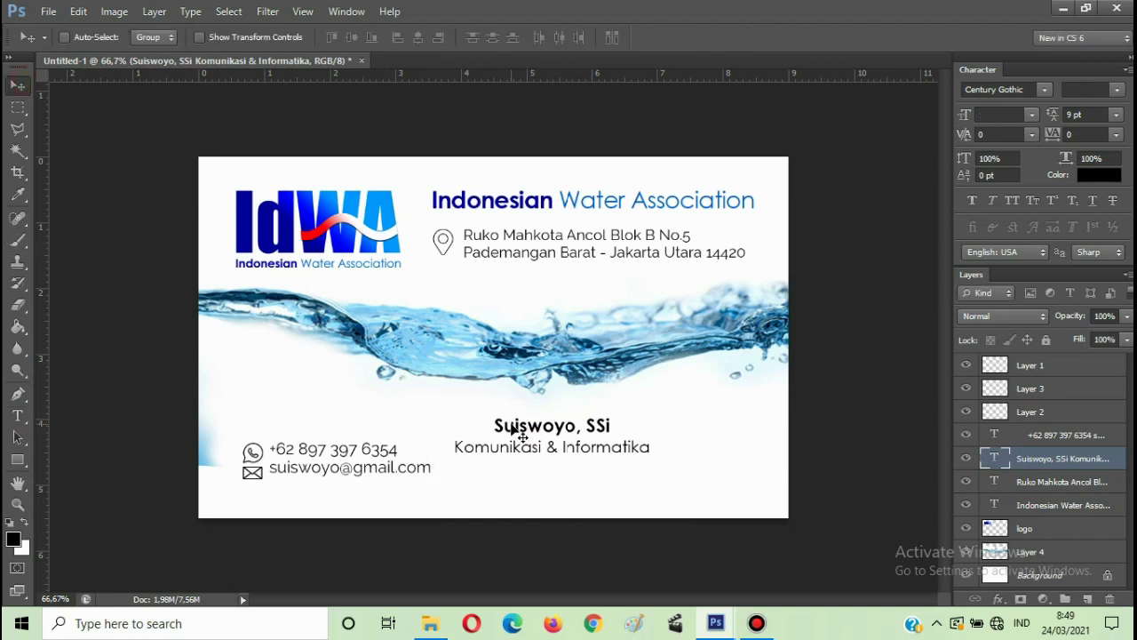
drag(521, 430, 591, 452)
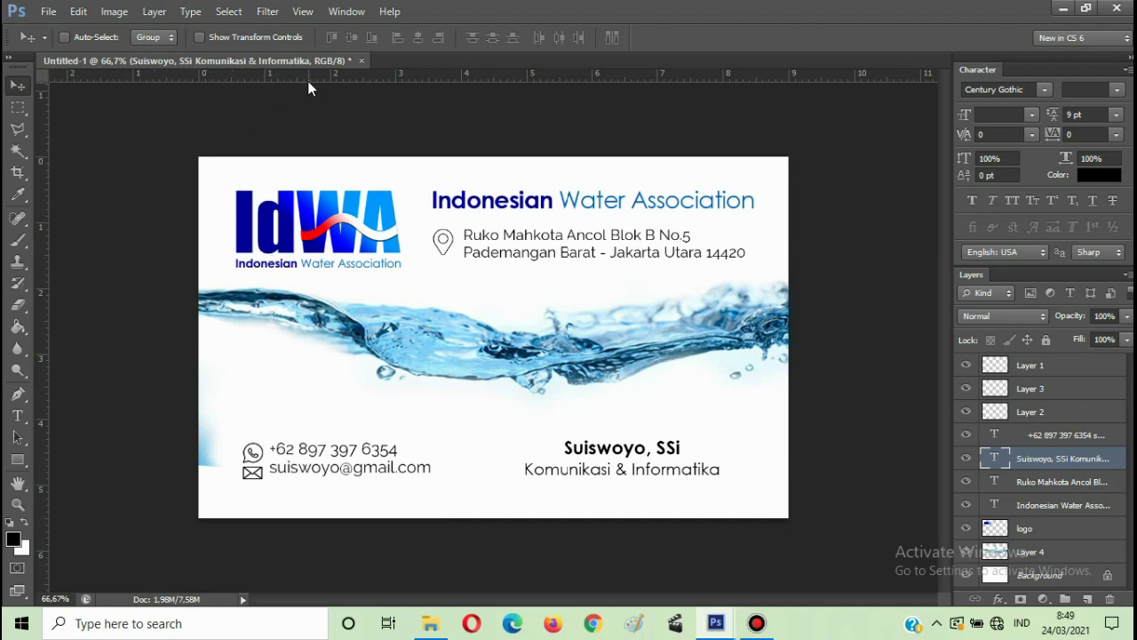
- Add a horizontal guide just above the logo and a vertical guide along the logo's left edge
drag(300, 104, 288, 186)
drag(40, 284, 231, 283)
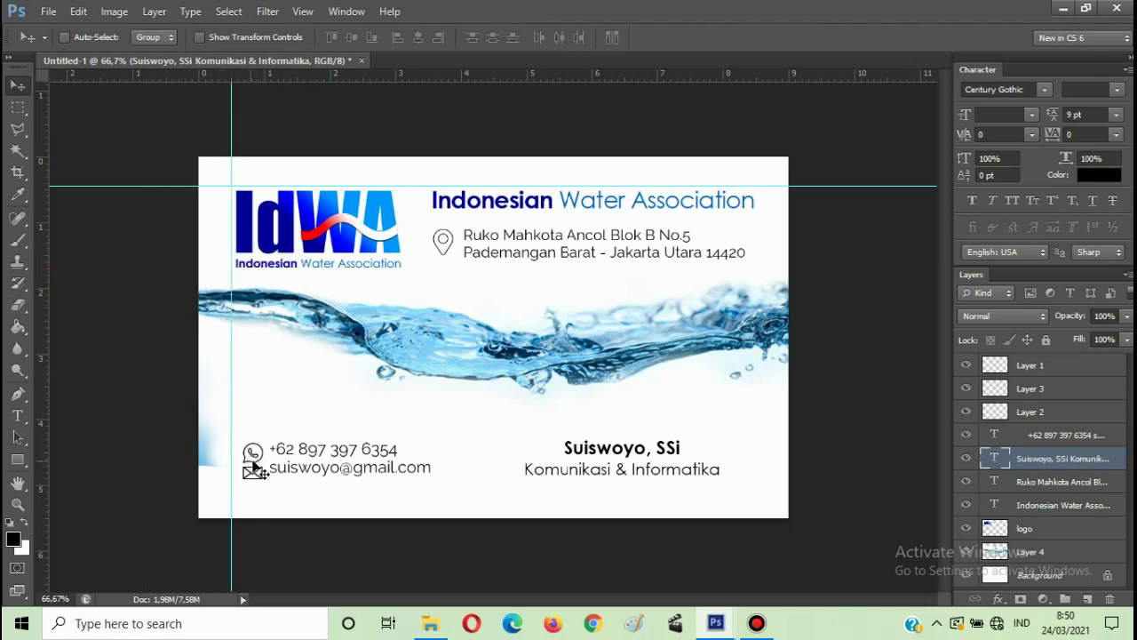
- Shift the water splash image slightly left and down on the card
right_click(457, 334)
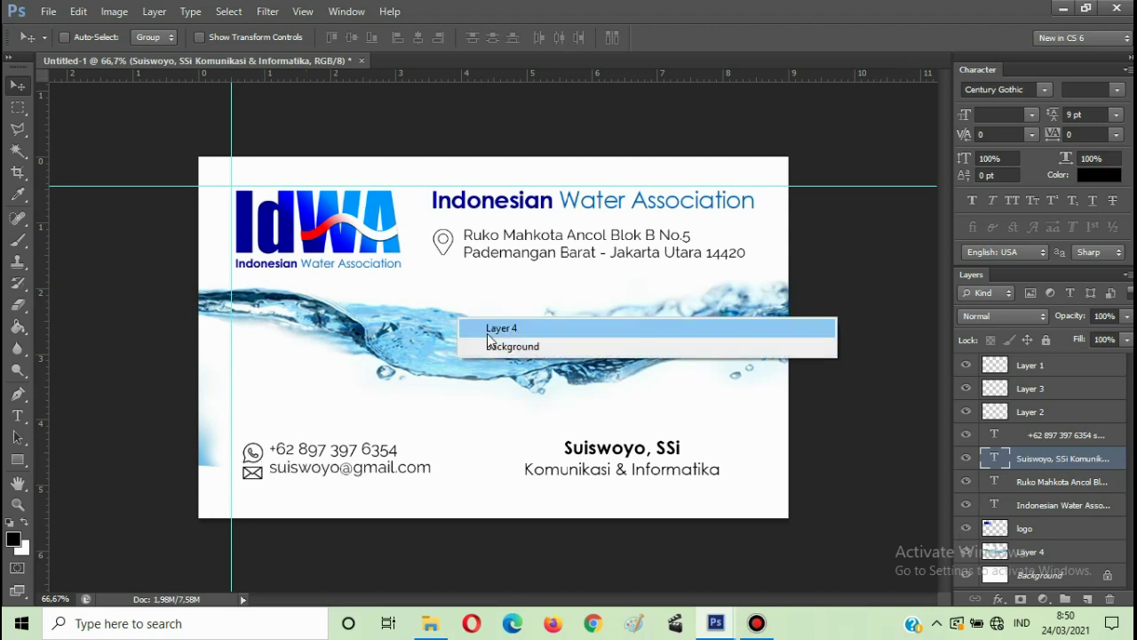
click(498, 327)
drag(499, 378, 470, 388)
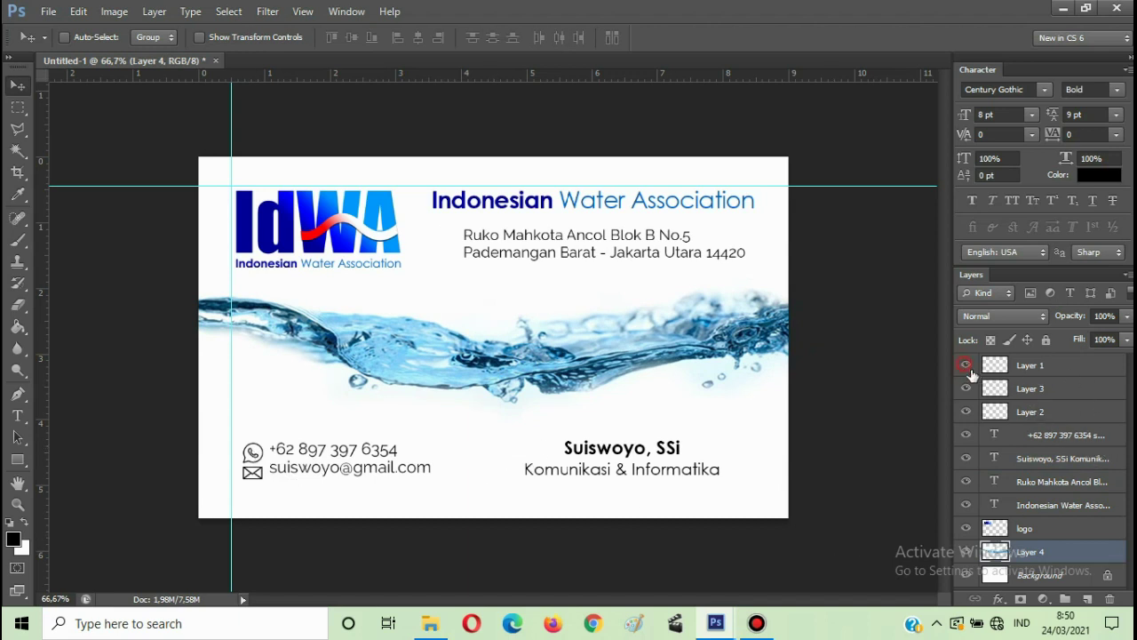
- Move the phone and envelope icons together down to the left guide, and bring the phone and email text beside them
click(965, 364)
click(1035, 388)
shift+click(1043, 411)
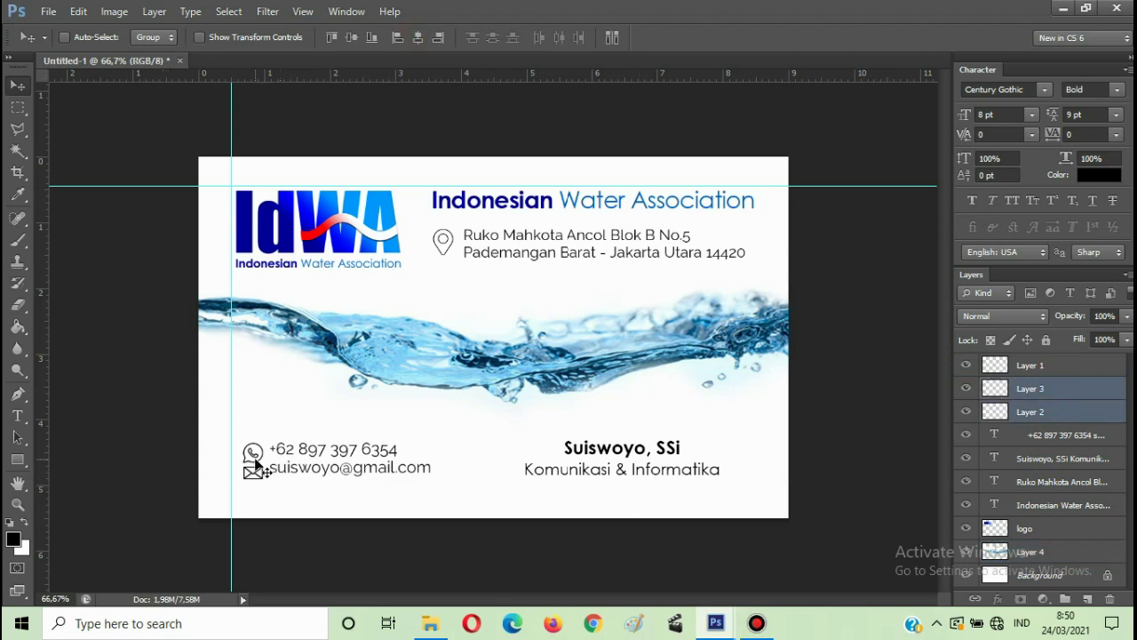
drag(258, 465, 245, 477)
right_click(351, 453)
click(355, 462)
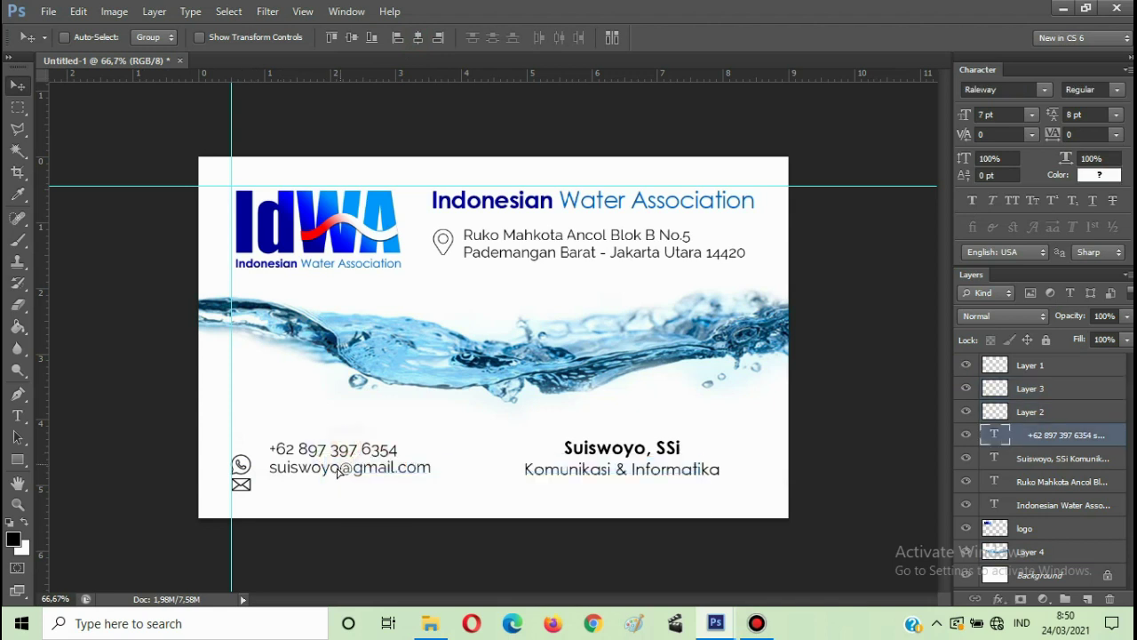
drag(351, 453, 340, 468)
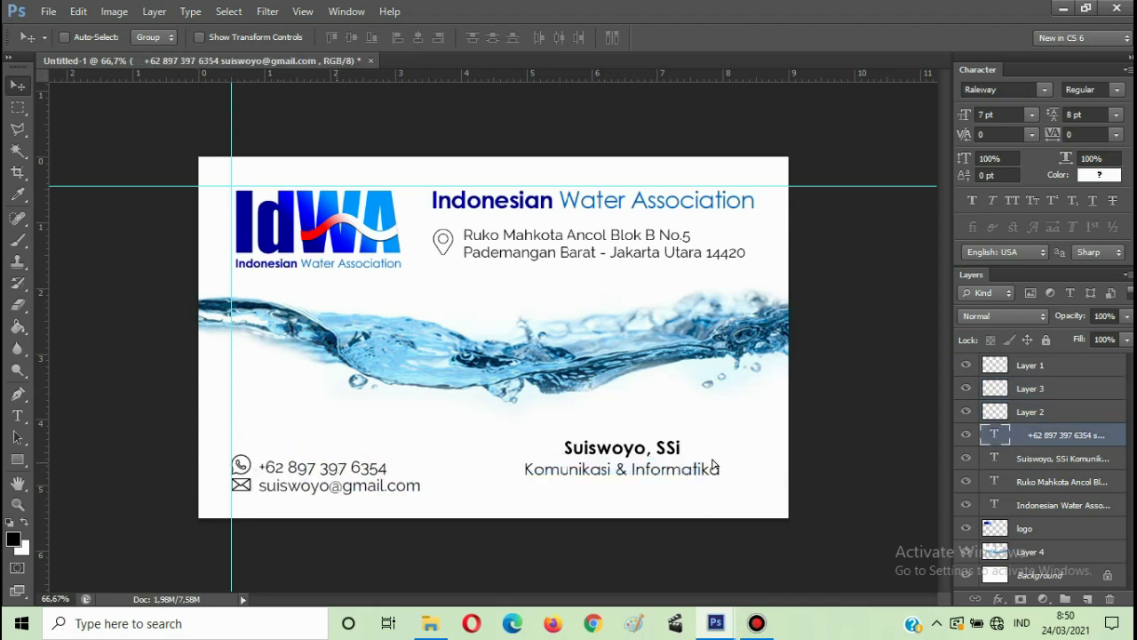
- Move the name and position text slightly down and left to sit level with the contact details
right_click(624, 445)
click(633, 457)
mouse_move(625, 467)
mouse_down()
mouse_move(622, 480)
mouse_move(620, 460)
mouse_up()
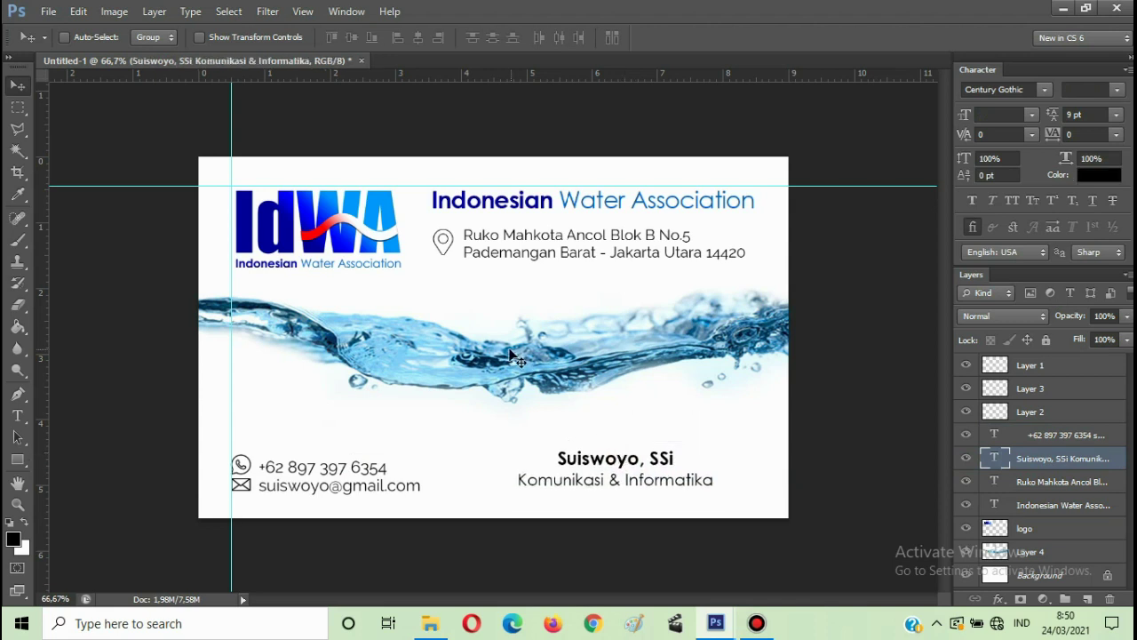
- Add a horizontal guide just below the contact details and a vertical guide just inside the card's right edge
right_click(514, 354)
click(544, 360)
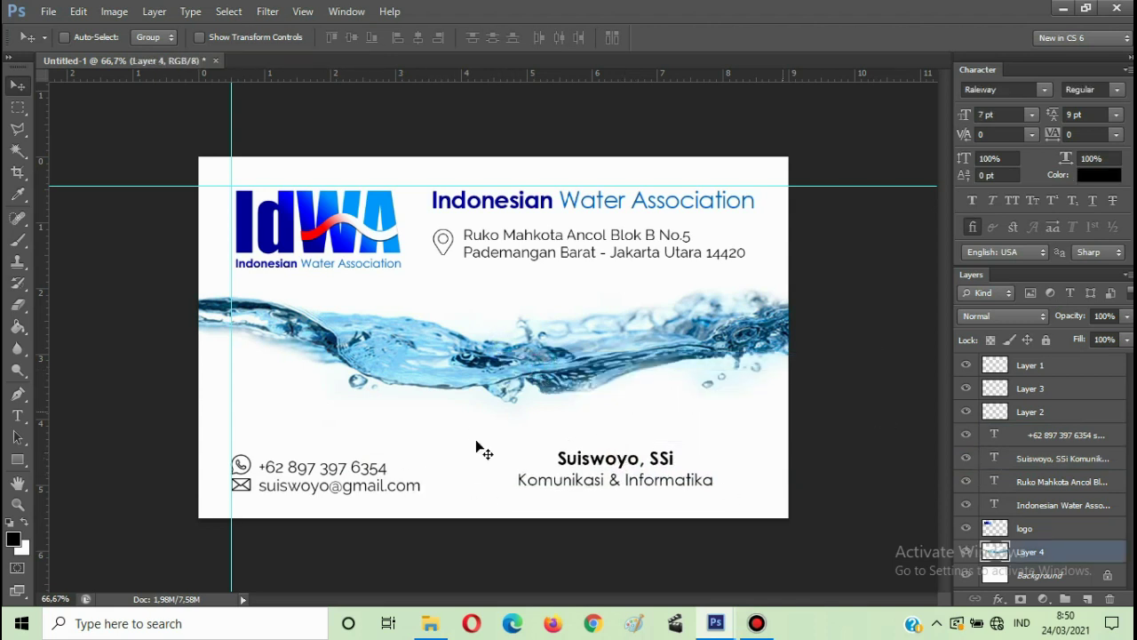
drag(283, 75, 293, 490)
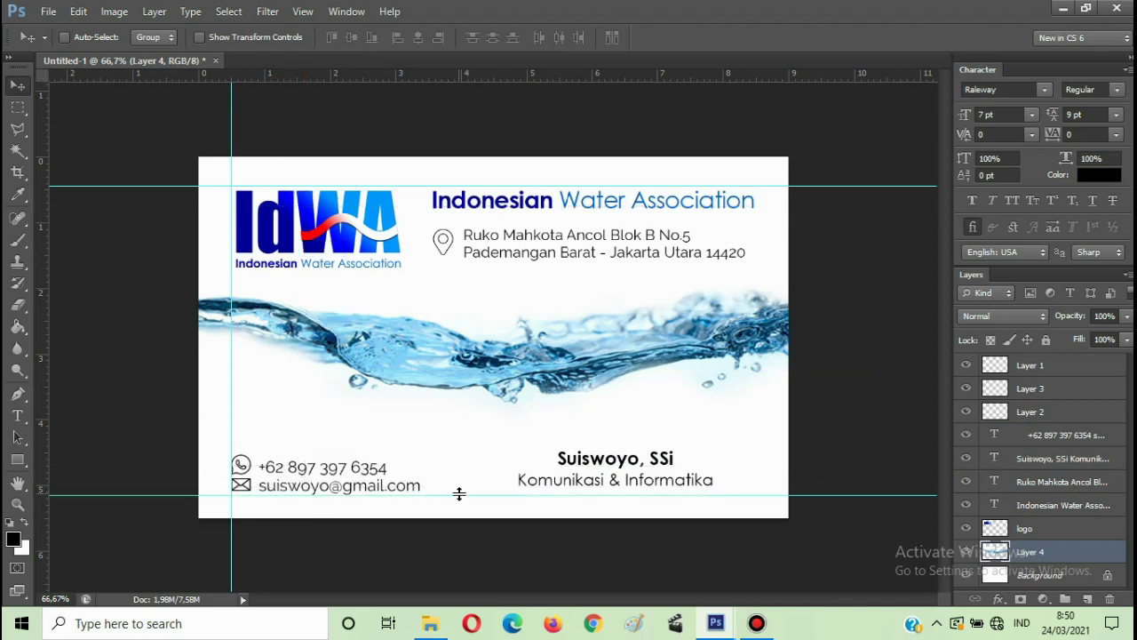
drag(42, 224, 762, 277)
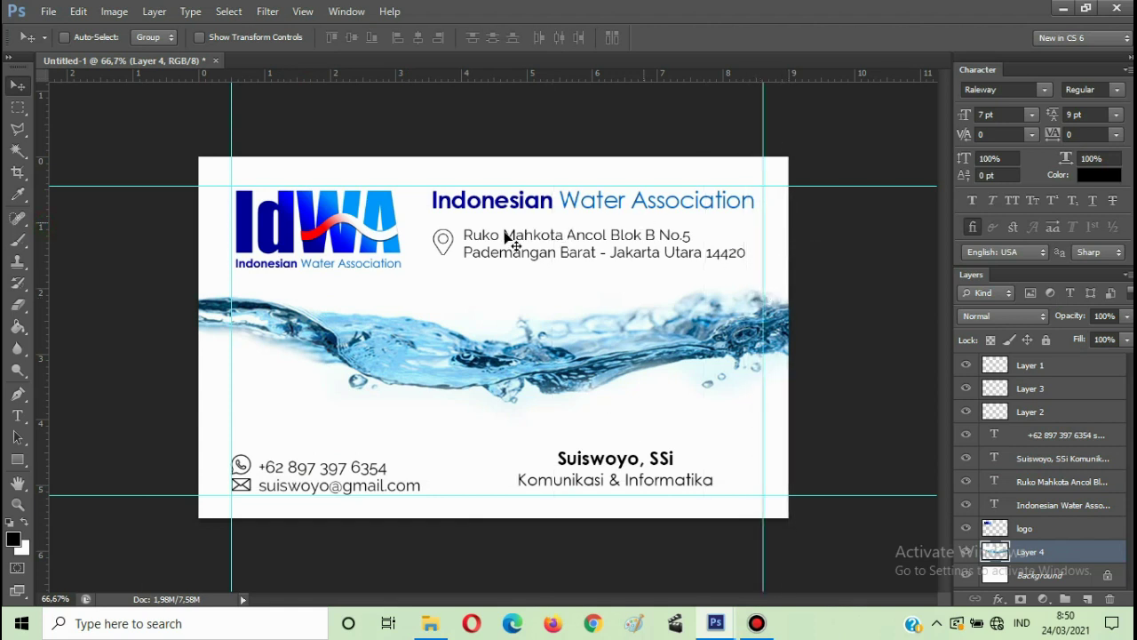
- Move the IdWA logo so its upper-left corner sits exactly at the intersection of the top and left margin guides
right_click(265, 229)
click(285, 260)
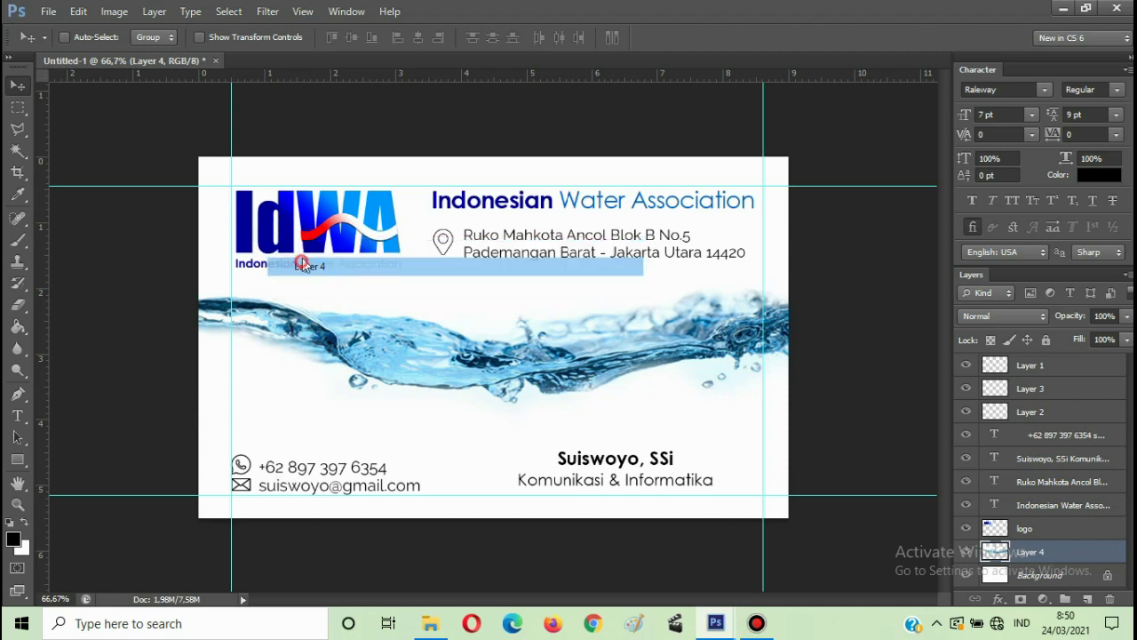
mouse_move(285, 225)
mouse_down()
mouse_move(293, 243)
mouse_move(312, 222)
mouse_move(288, 202)
mouse_up()
right_click(303, 241)
click(316, 244)
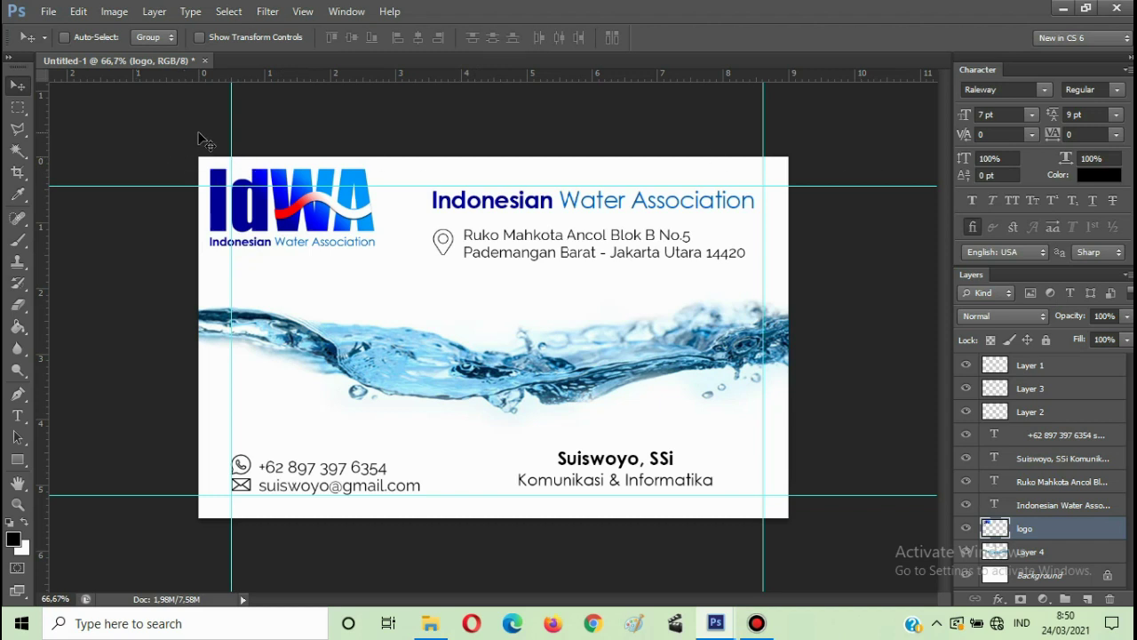
right_click(245, 219)
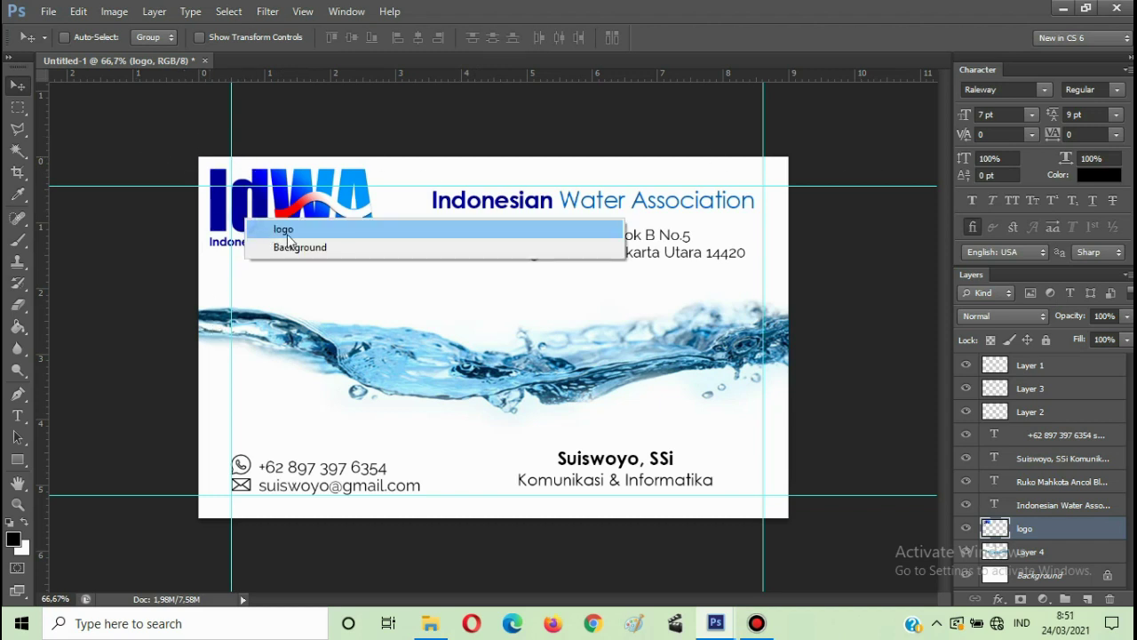
click(286, 230)
drag(302, 211, 329, 226)
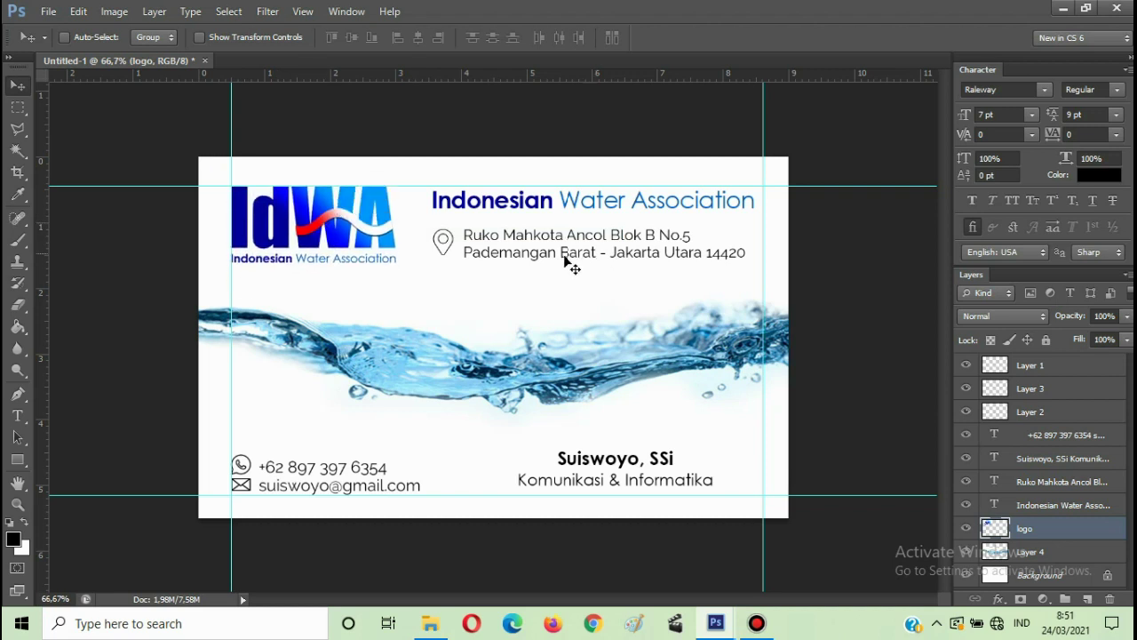
- Move the water splash image slightly up on the card
right_click(537, 370)
click(569, 378)
mouse_move(635, 371)
mouse_down()
mouse_move(645, 353)
mouse_move(639, 363)
mouse_up()
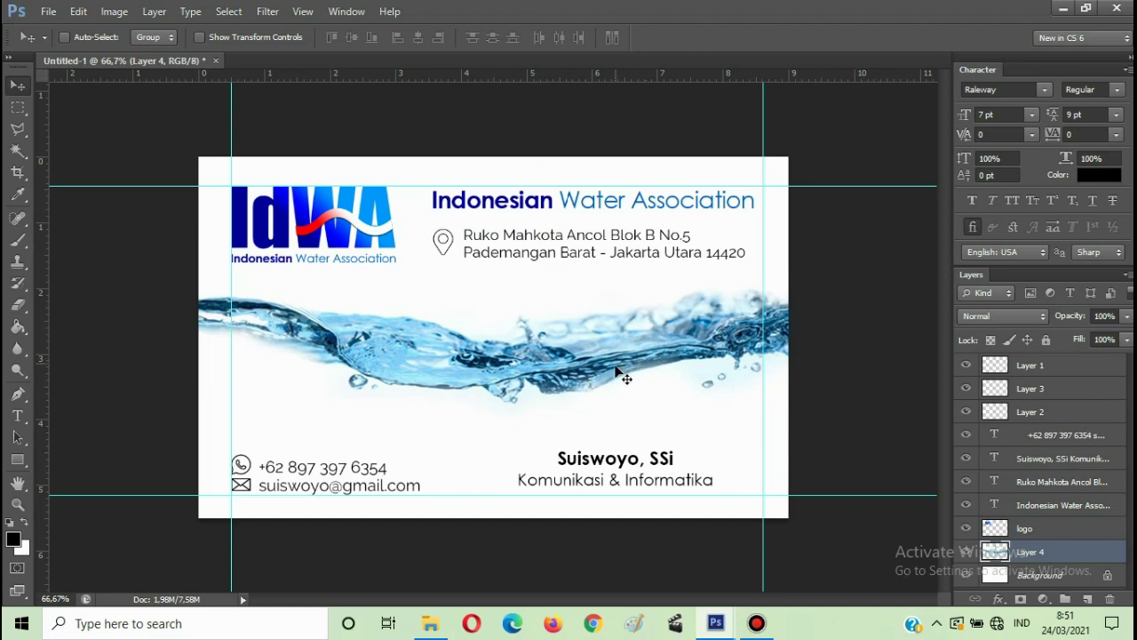
- Move the phone and email text slightly up and right, clear of the bottom margin guide
right_click(313, 477)
click(355, 484)
drag(354, 472, 357, 466)
drag(251, 485, 252, 485)
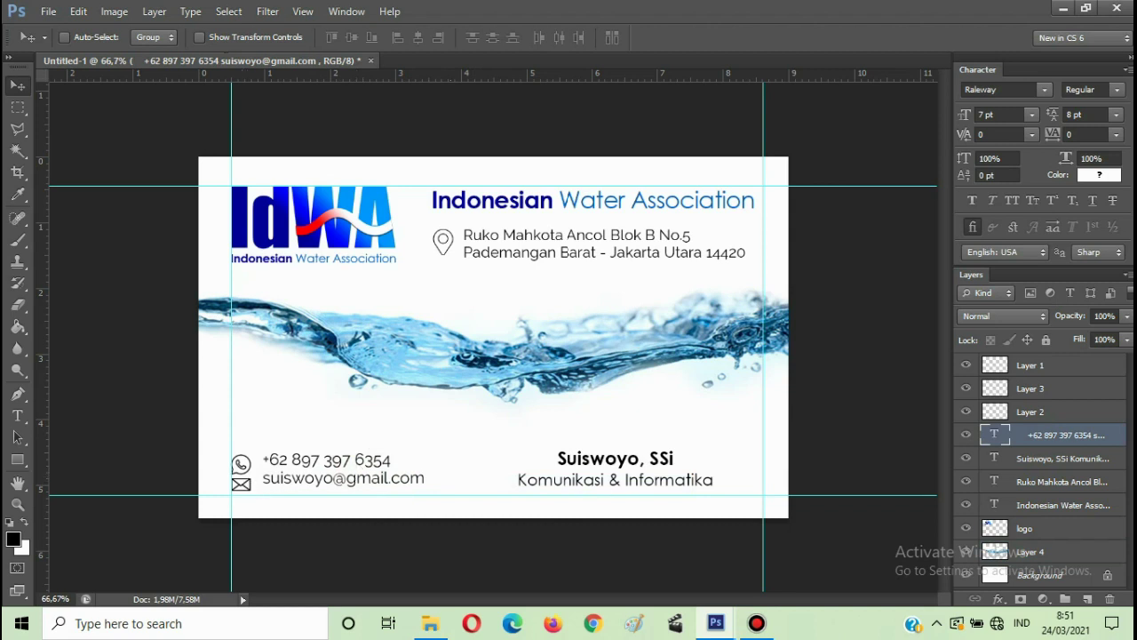
- Nudge the phone and envelope icons, Layer 3 and Layer 2, up together until they are level with the contact text
click(1043, 396)
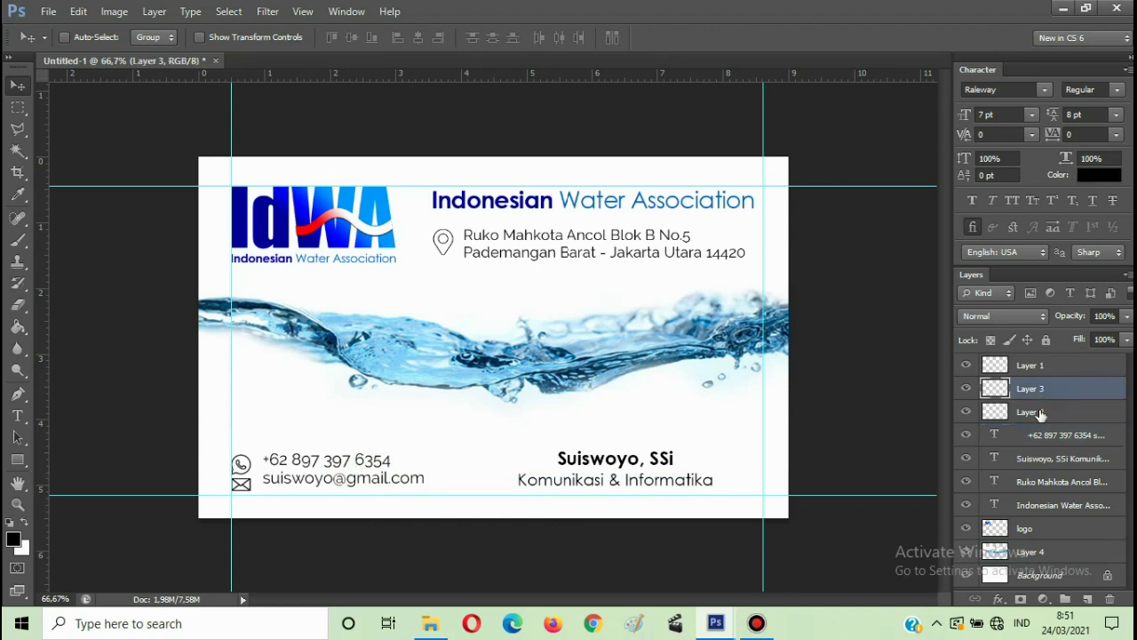
shift+click(1041, 413)
key(Up)
key(Up)
key(Up)
key(Up)
key(Up)
key(Up)
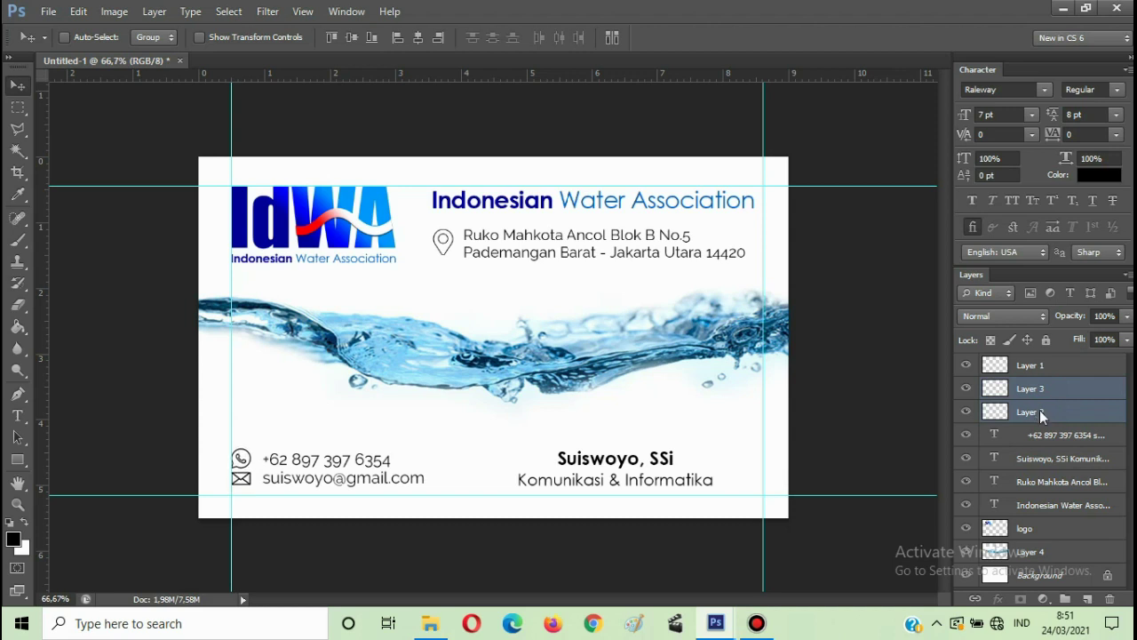
- Show the card at print size and remove all four margin guides from the document
click(303, 10)
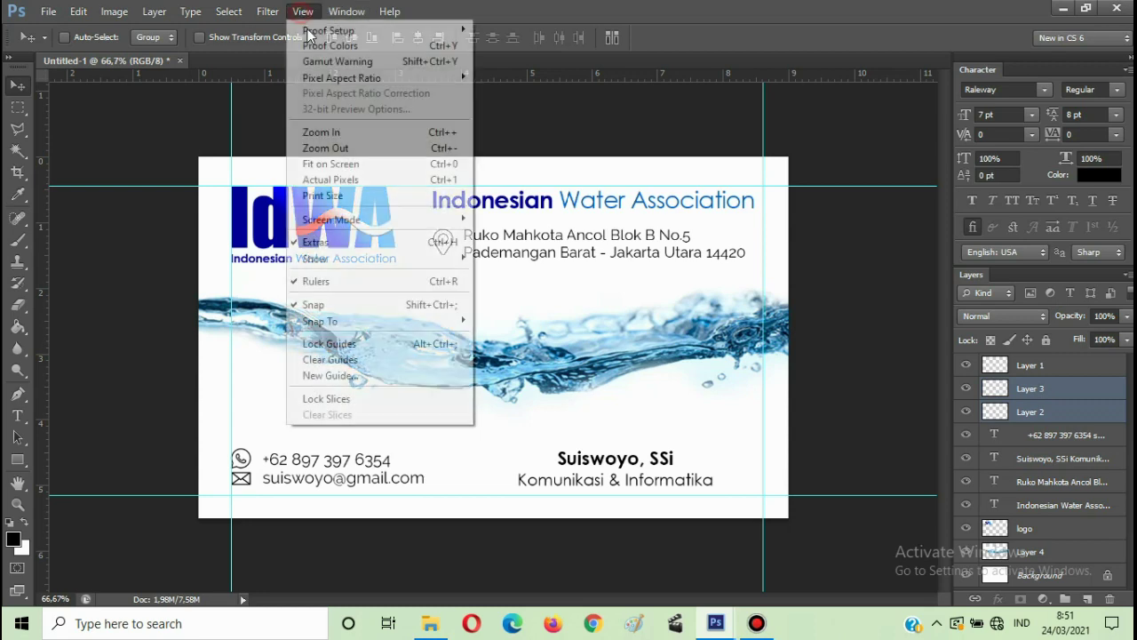
click(339, 195)
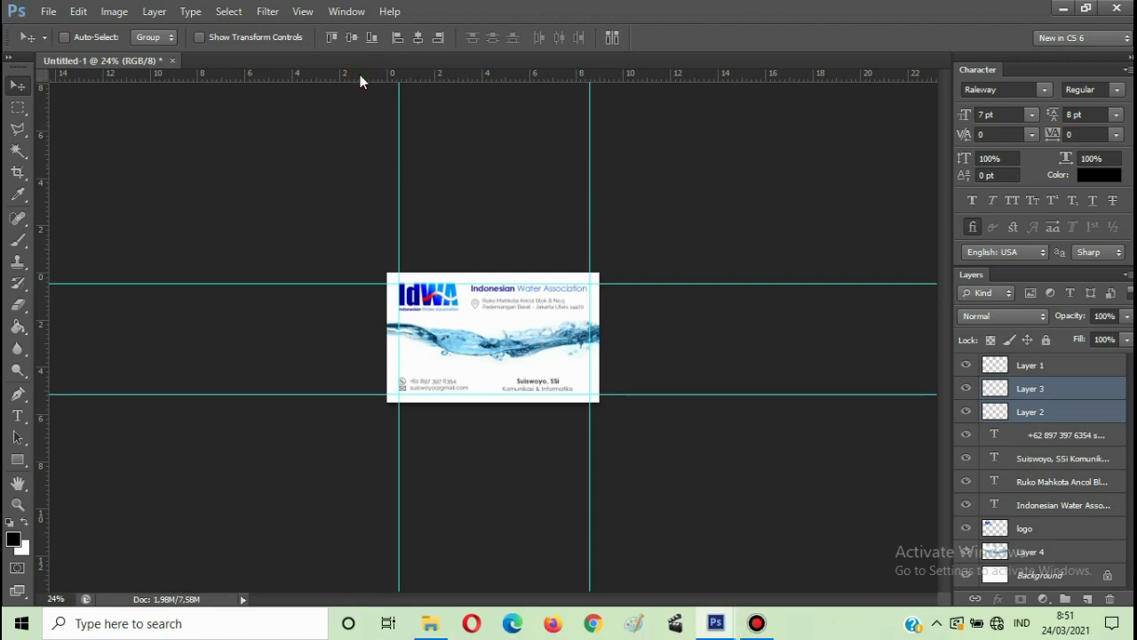
drag(360, 77, 363, 20)
drag(399, 200, 34, 178)
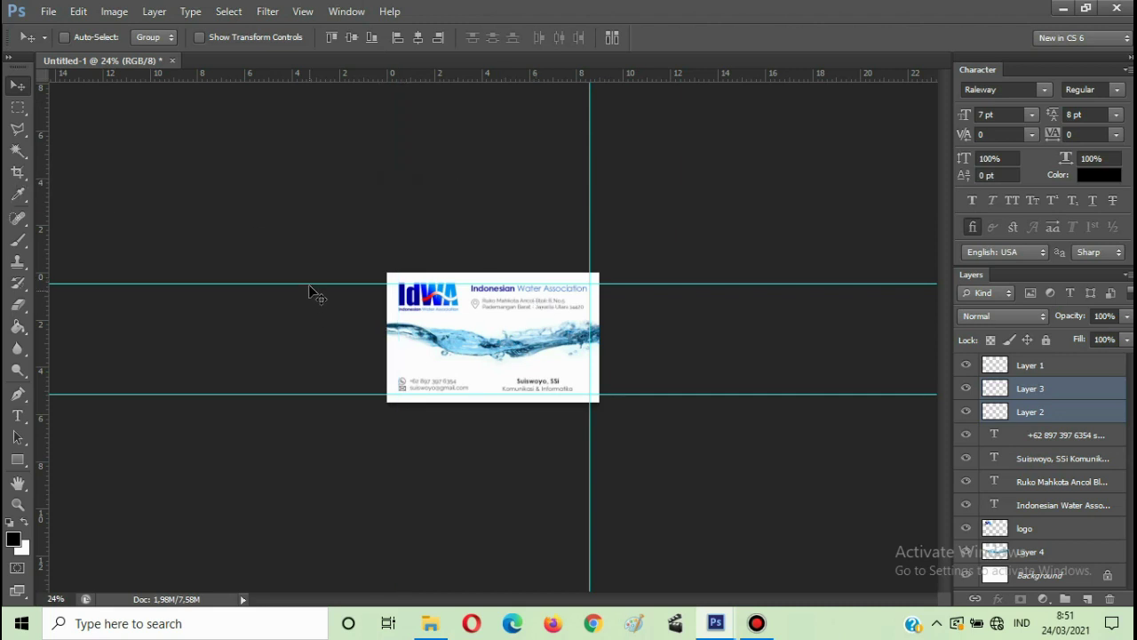
drag(309, 283, 365, 25)
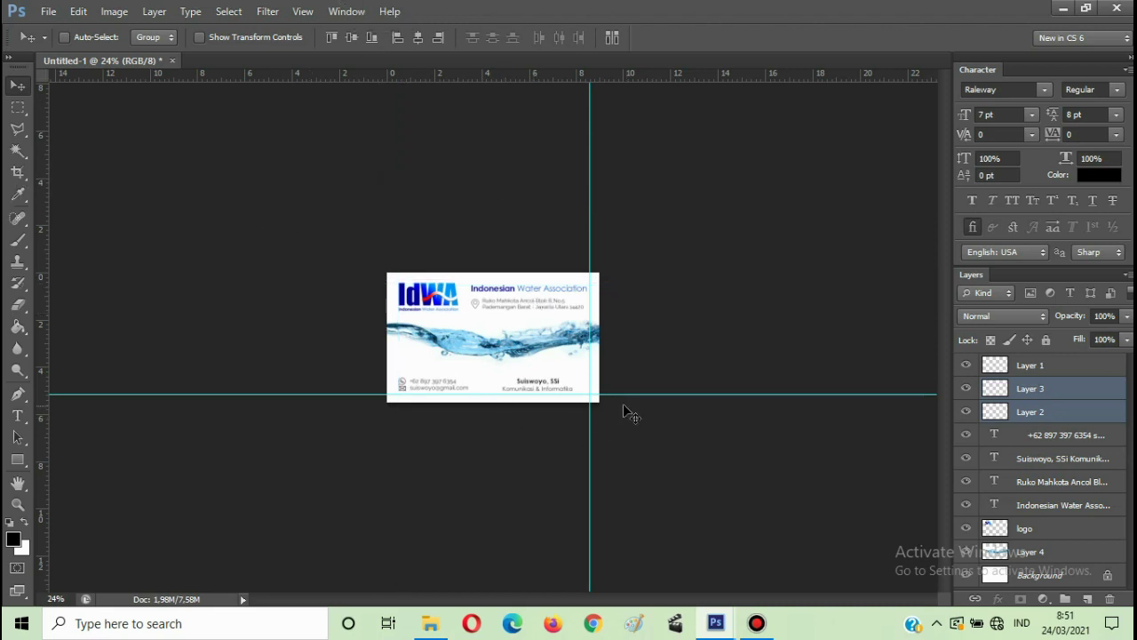
drag(631, 394, 613, 21)
drag(591, 143, 8, 173)
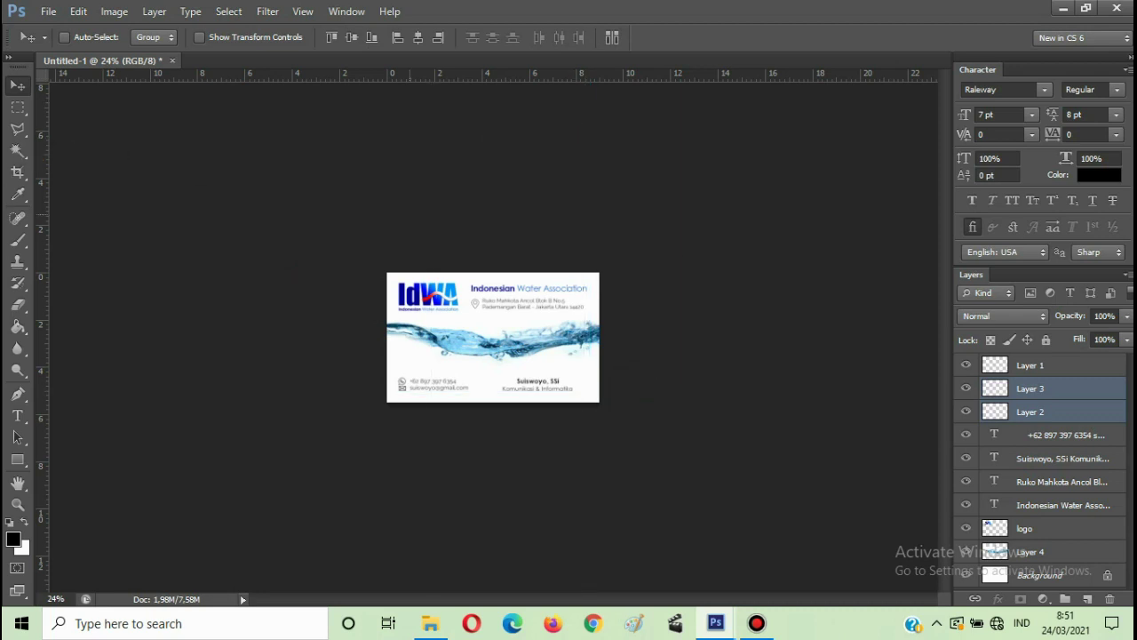
- Save a JPEG copy named "Kartu nama IdWA" plus the cardholder's name in the 9 cesain kartu nama folder, at maximum quality 12
click(48, 10)
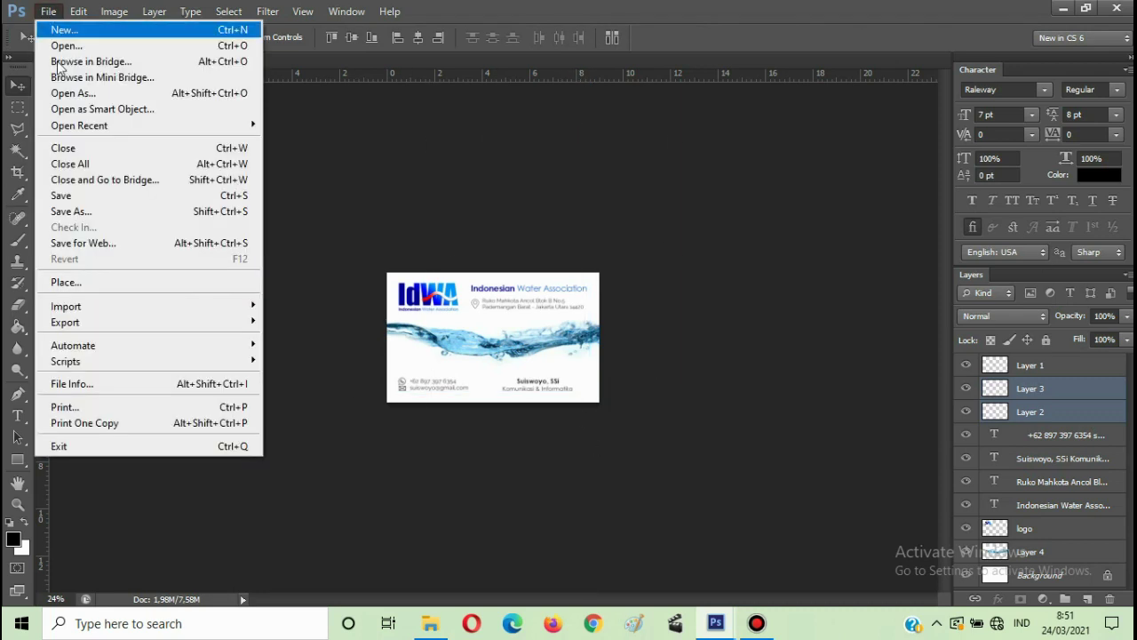
click(79, 214)
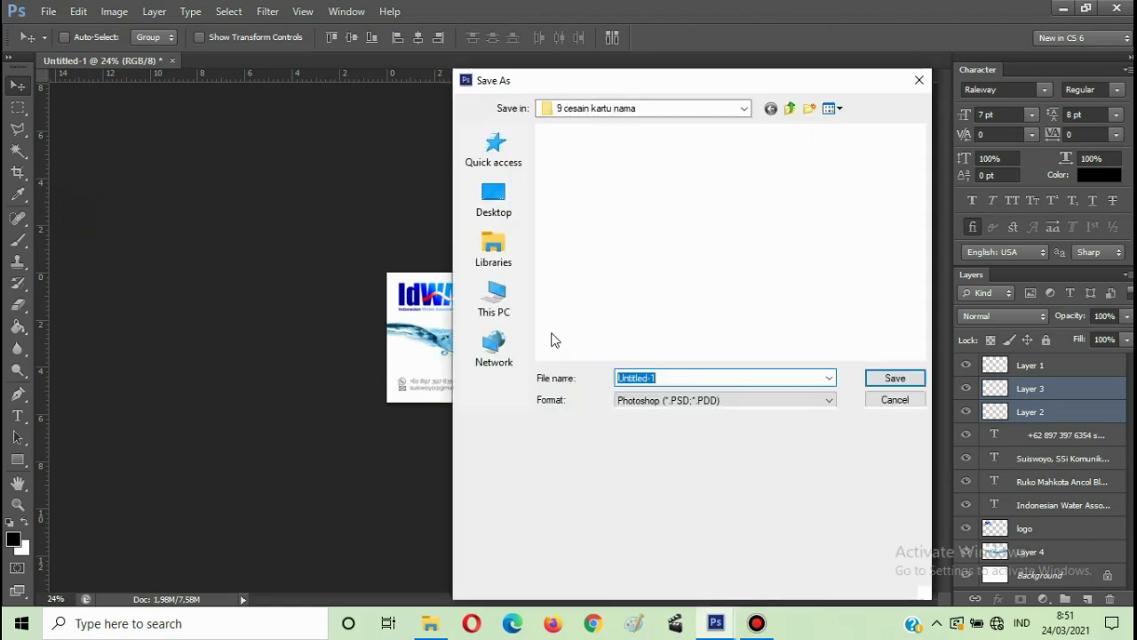
click(665, 404)
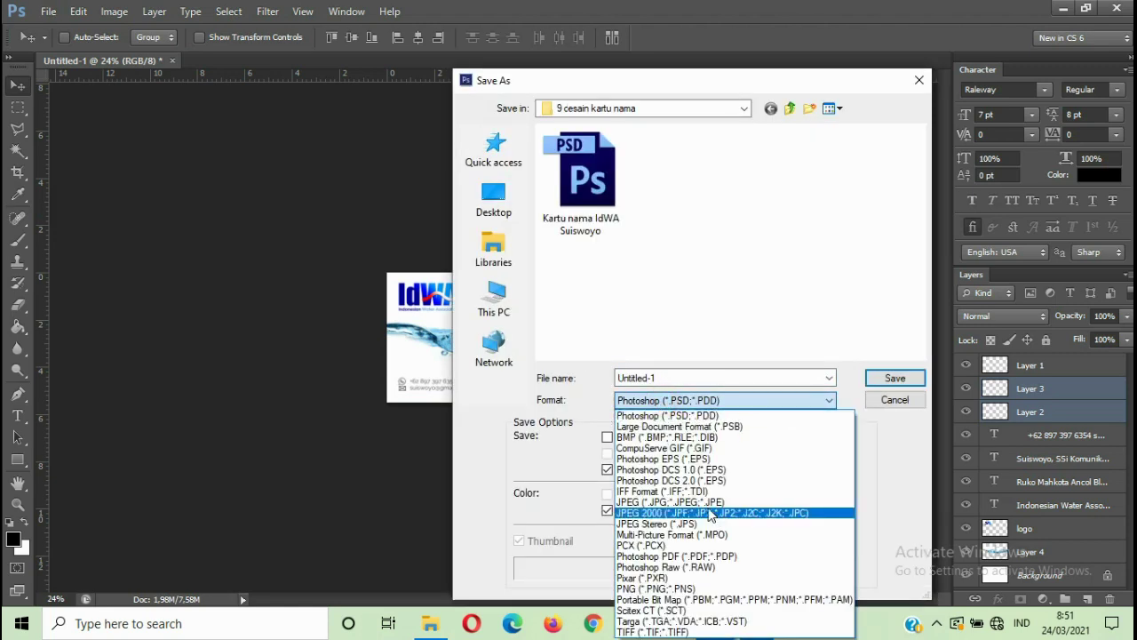
click(700, 507)
double_click(692, 379)
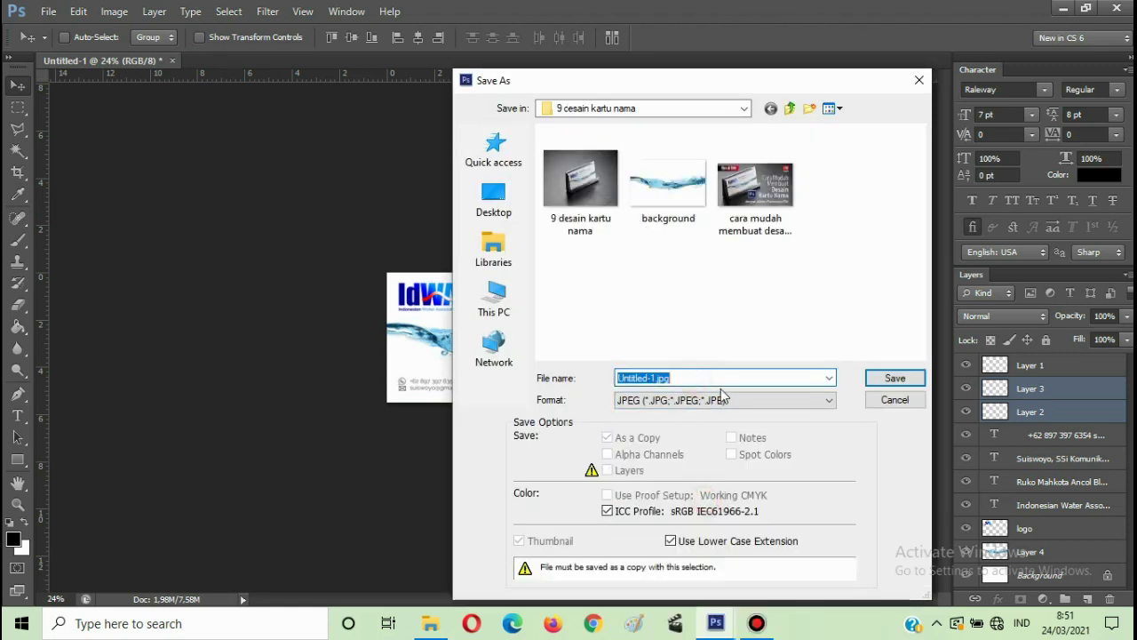
text(kartu nama)
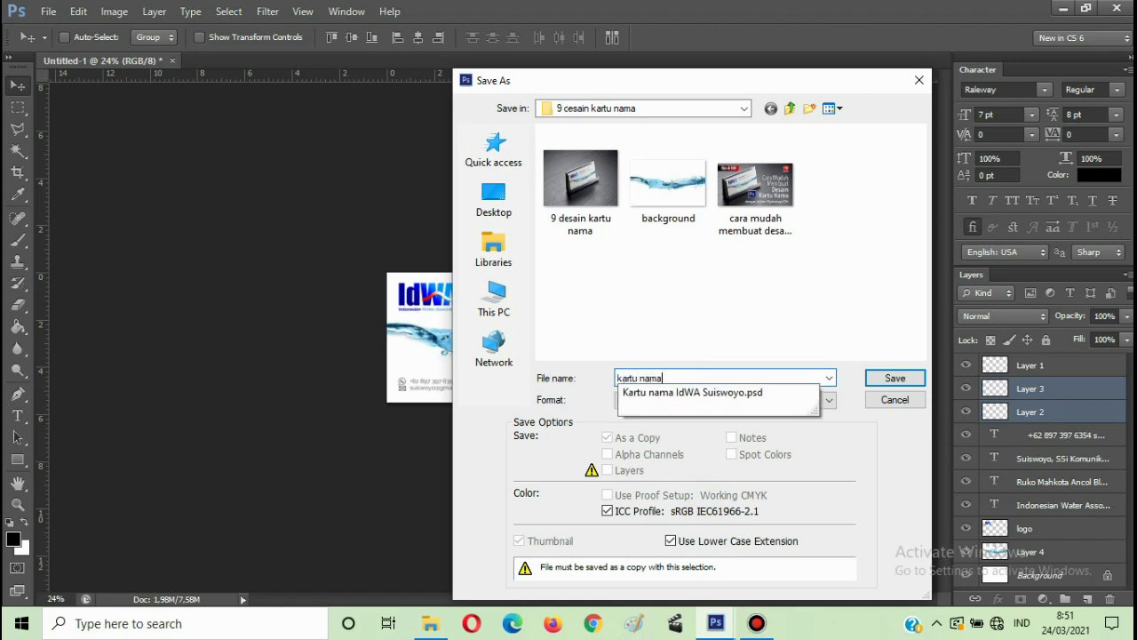
click(695, 397)
click(754, 376)
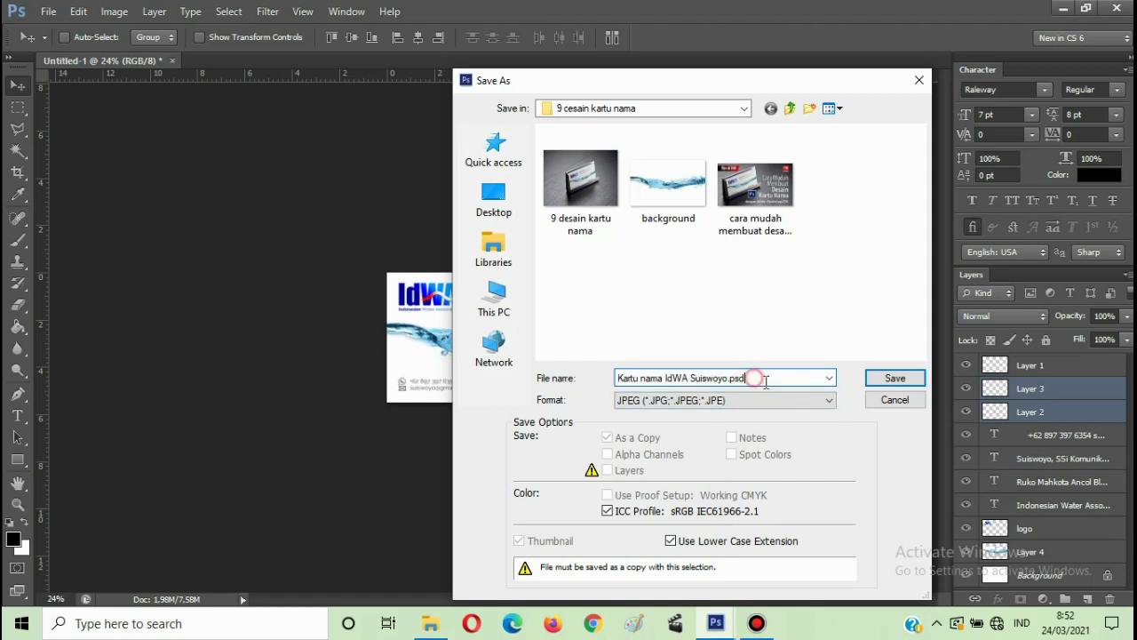
key(BackSpace)
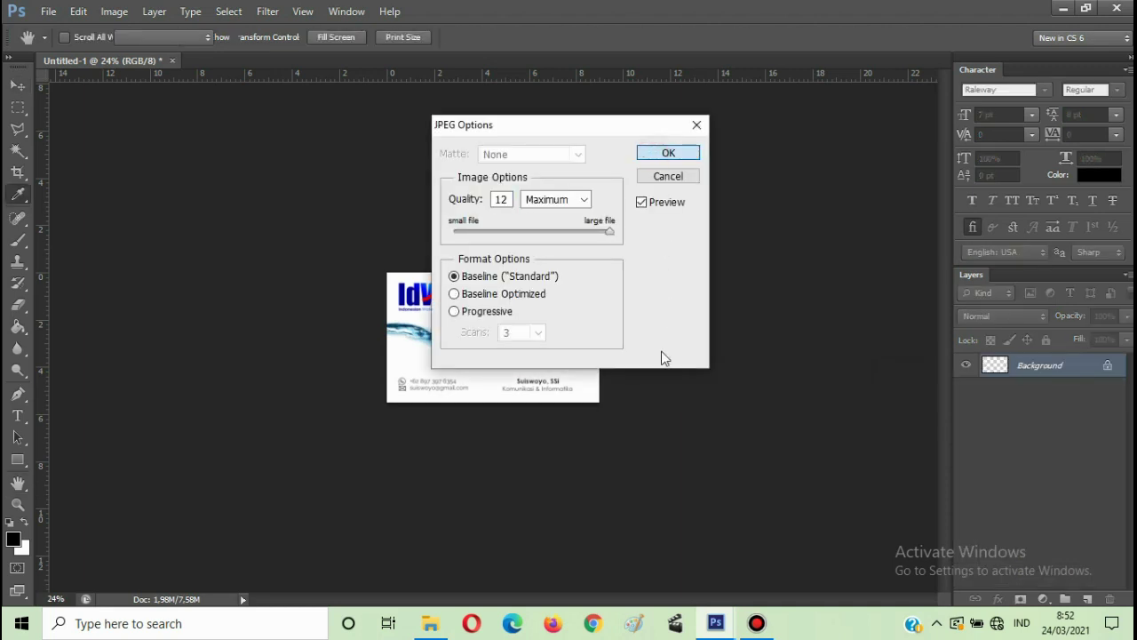
key(Return)
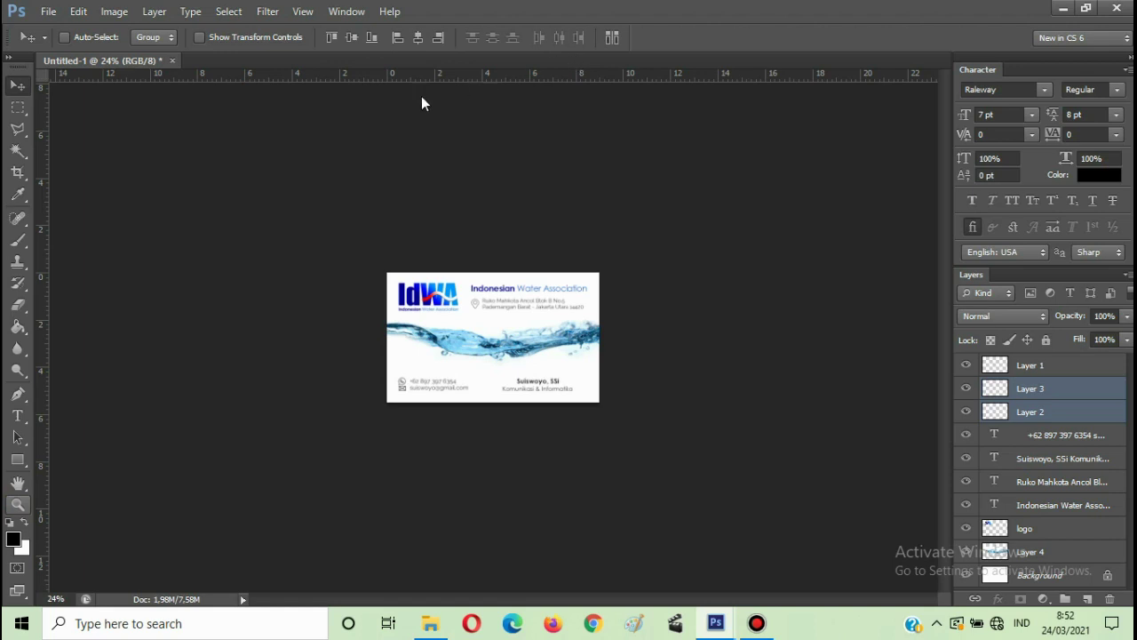
- Examine the finished card's layout up close
key(z)
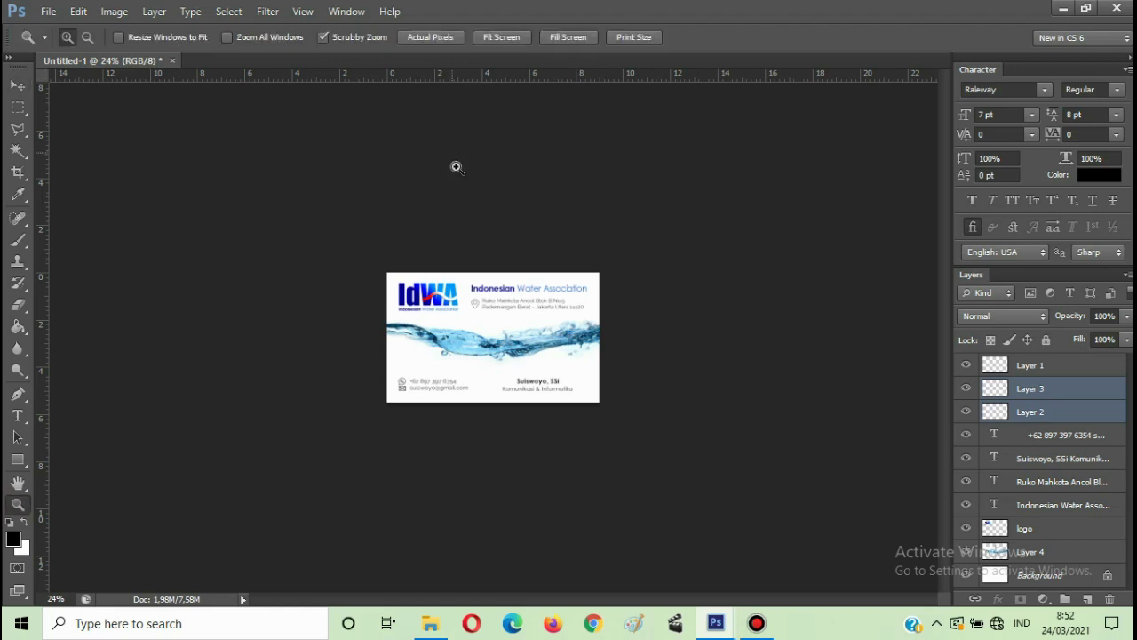
click(516, 312)
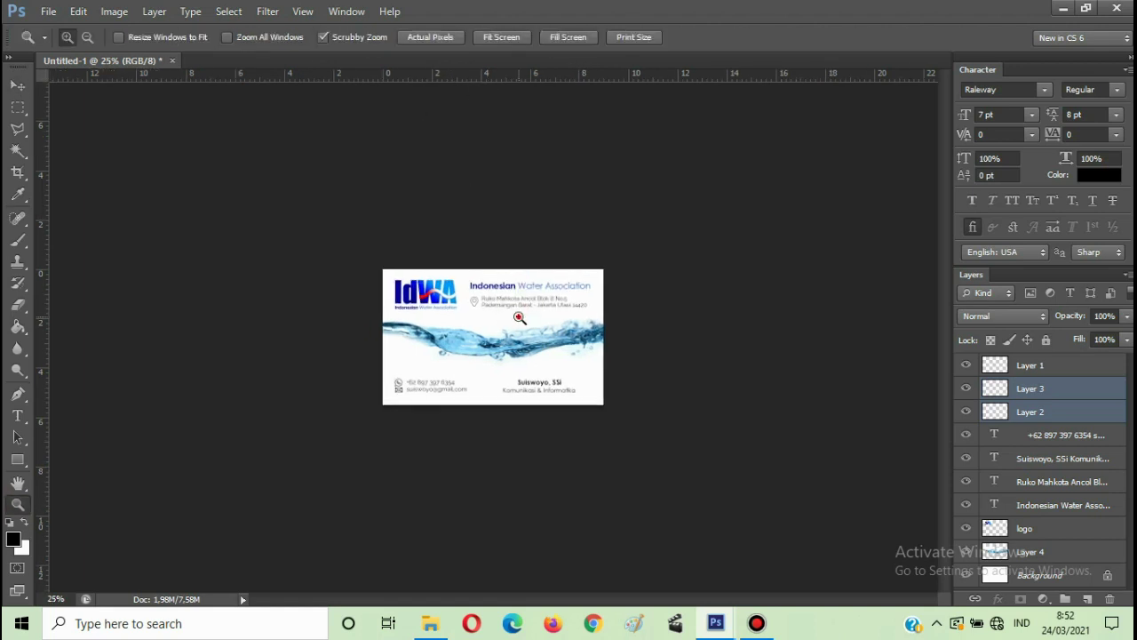
click(519, 317)
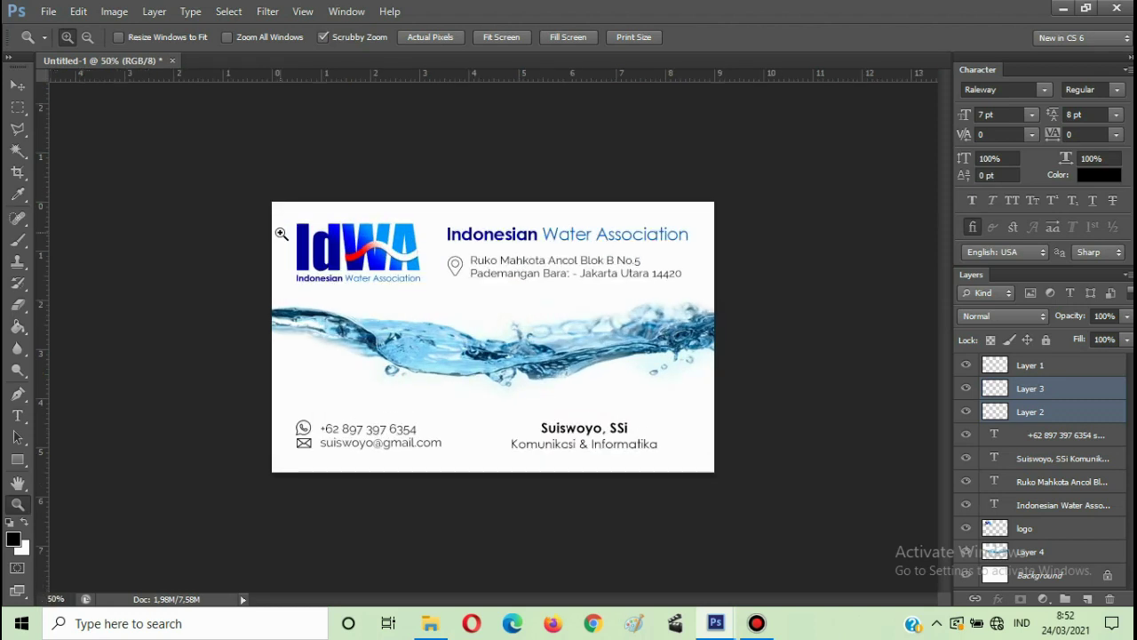